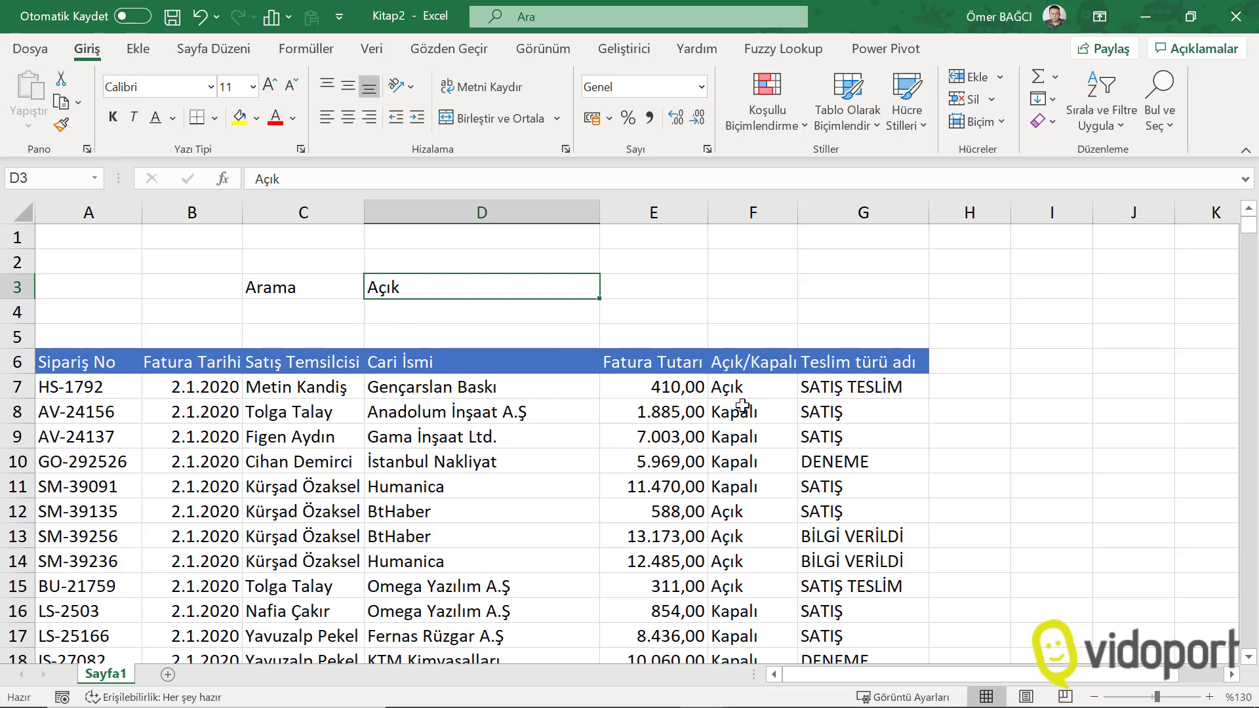
- Point out the Açık rows 12–13, then replace the D3 search term Açık with Satış
drag(752, 385, 751, 655)
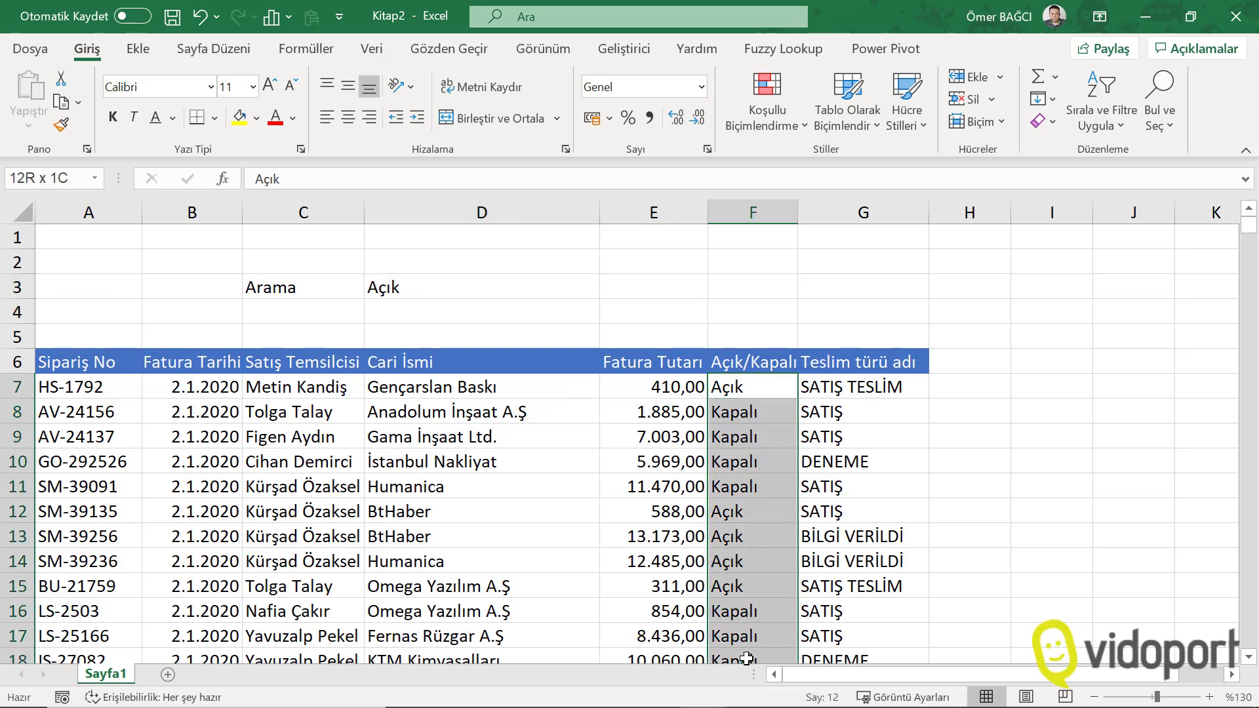
click(746, 517)
drag(746, 516, 65, 536)
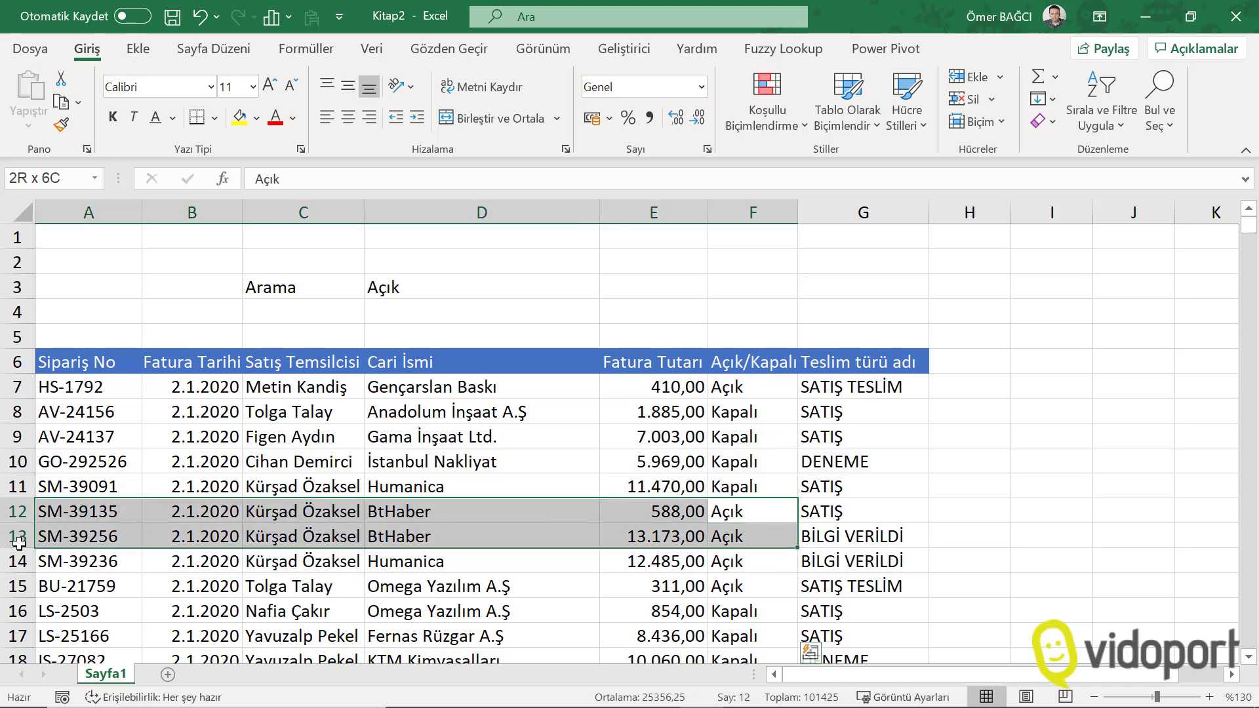
double_click(409, 288)
key(BackSpace)
key(BackSpace)
key(BackSpace)
key(BackSpace)
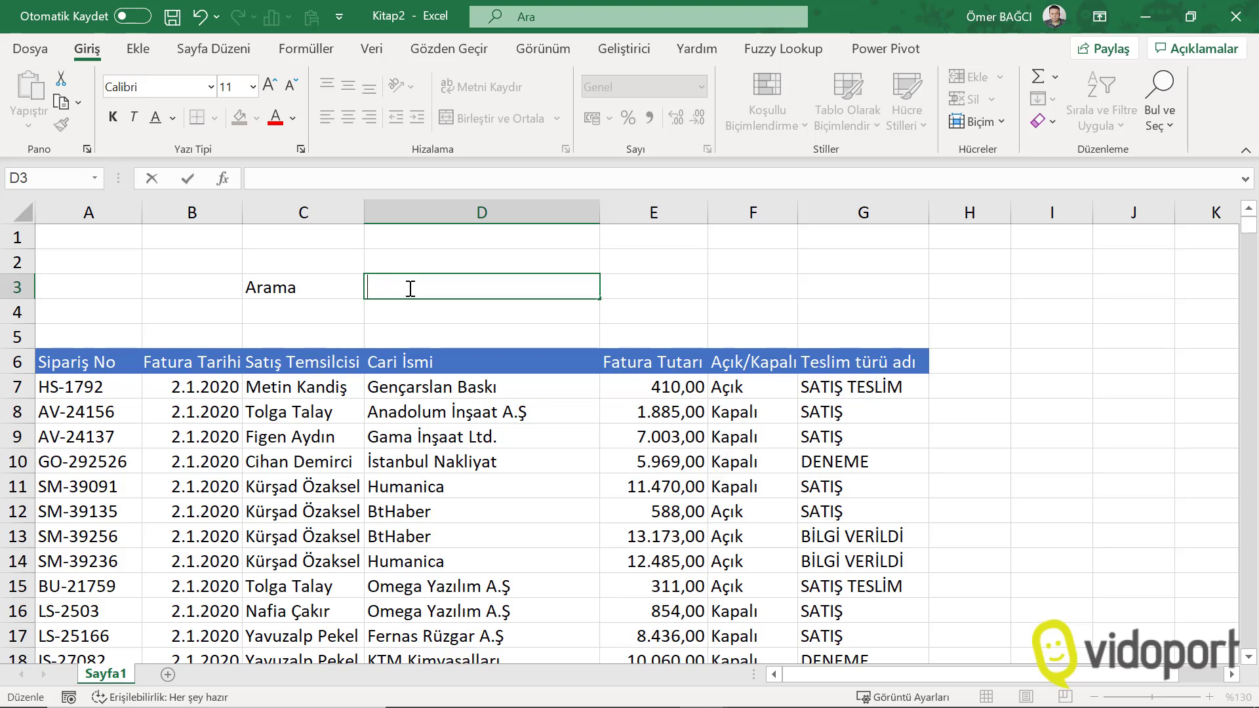
text(Satış)
key(Return)
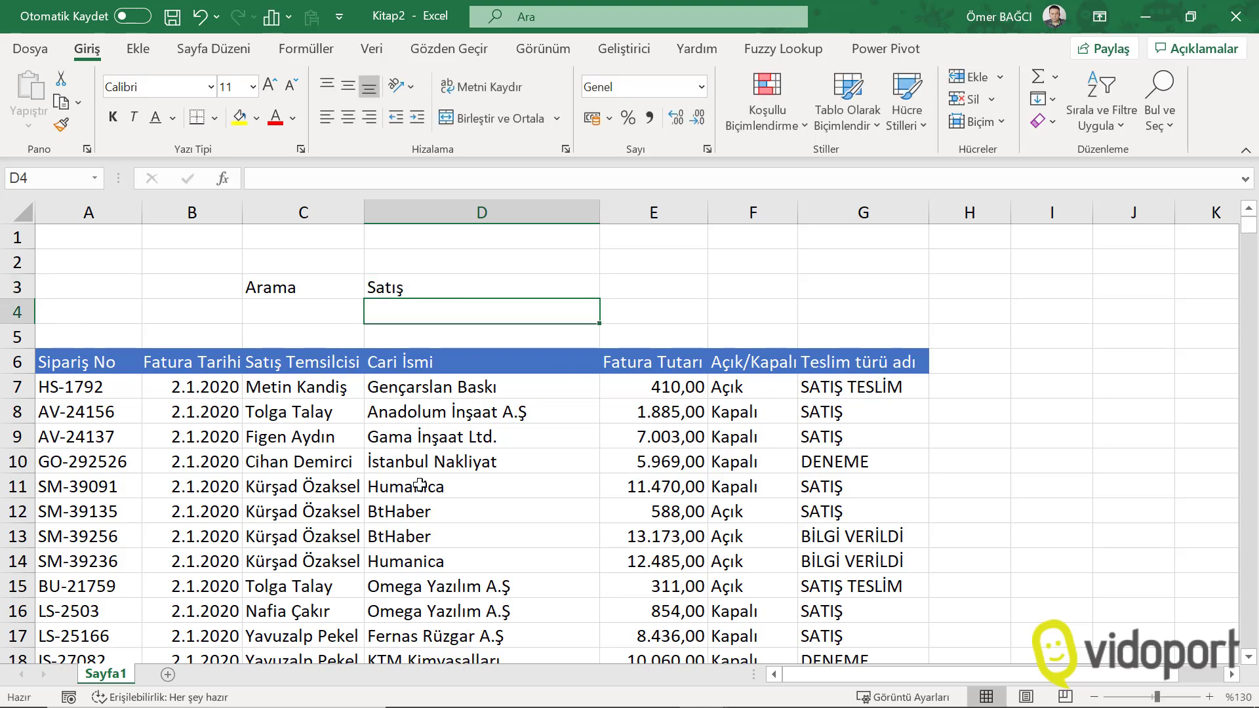
- Search D3 for Humanic and check the matching Humanica customer row
click(430, 292)
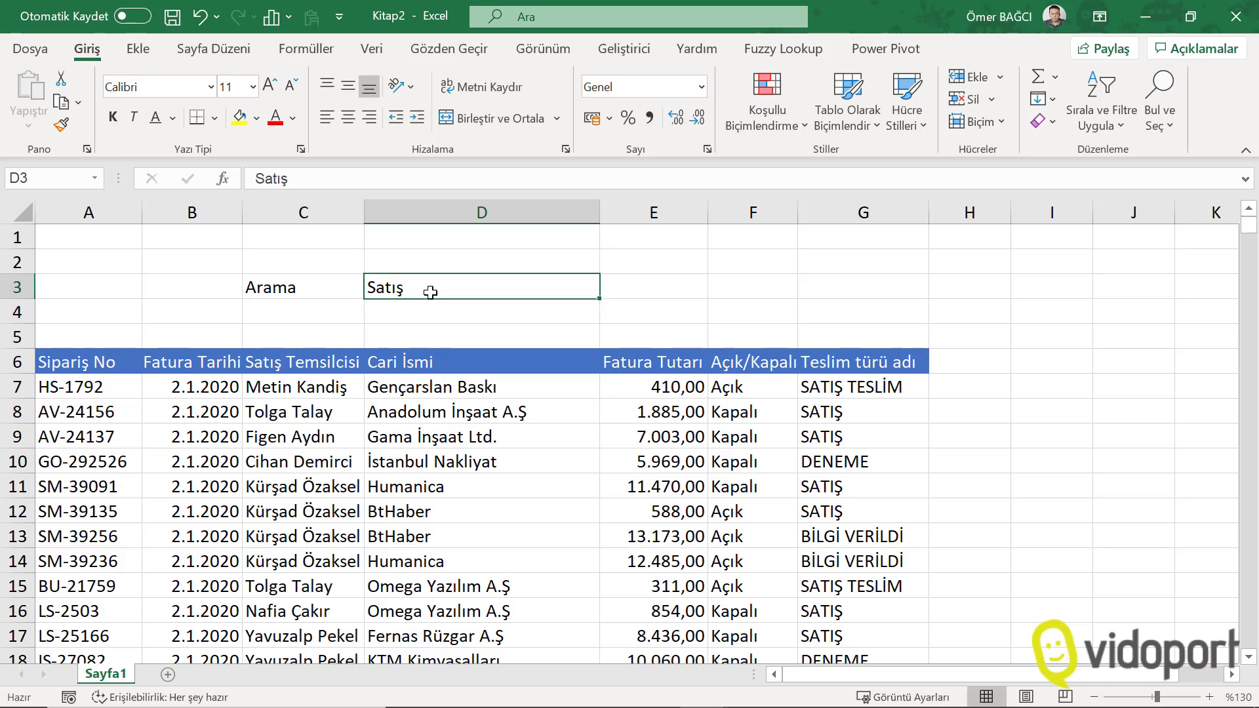
text(Humani)
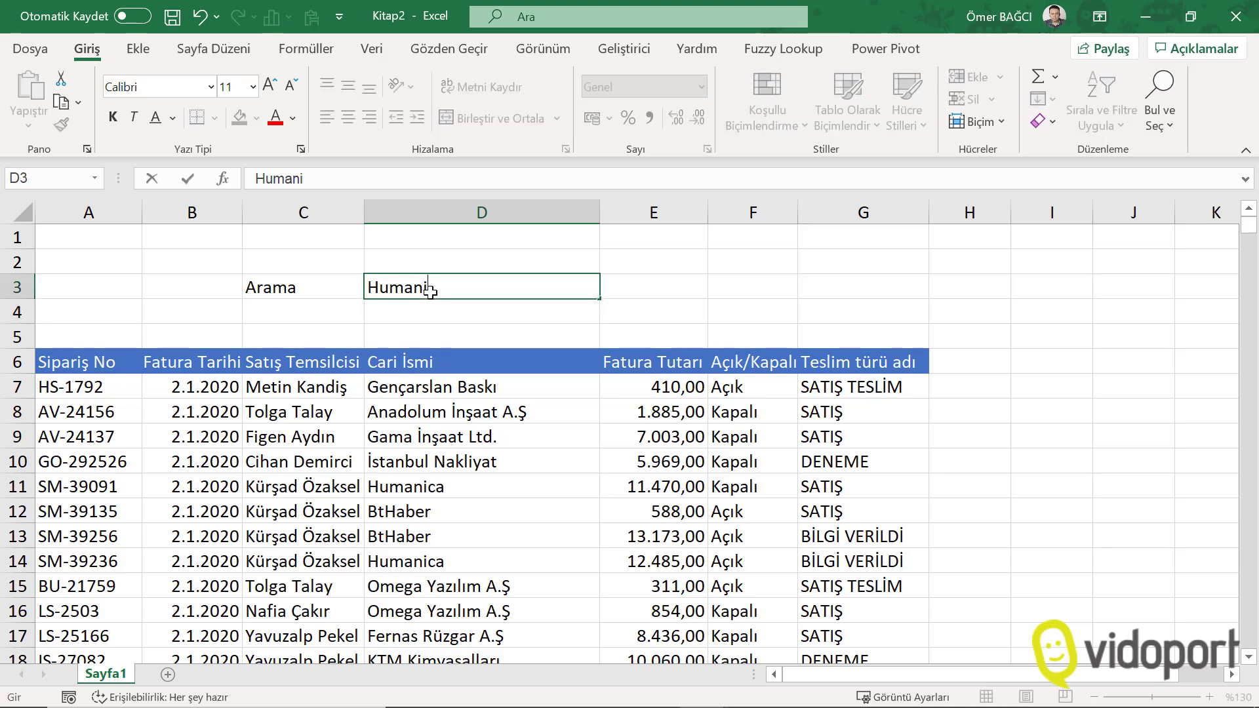
text(c)
key(Return)
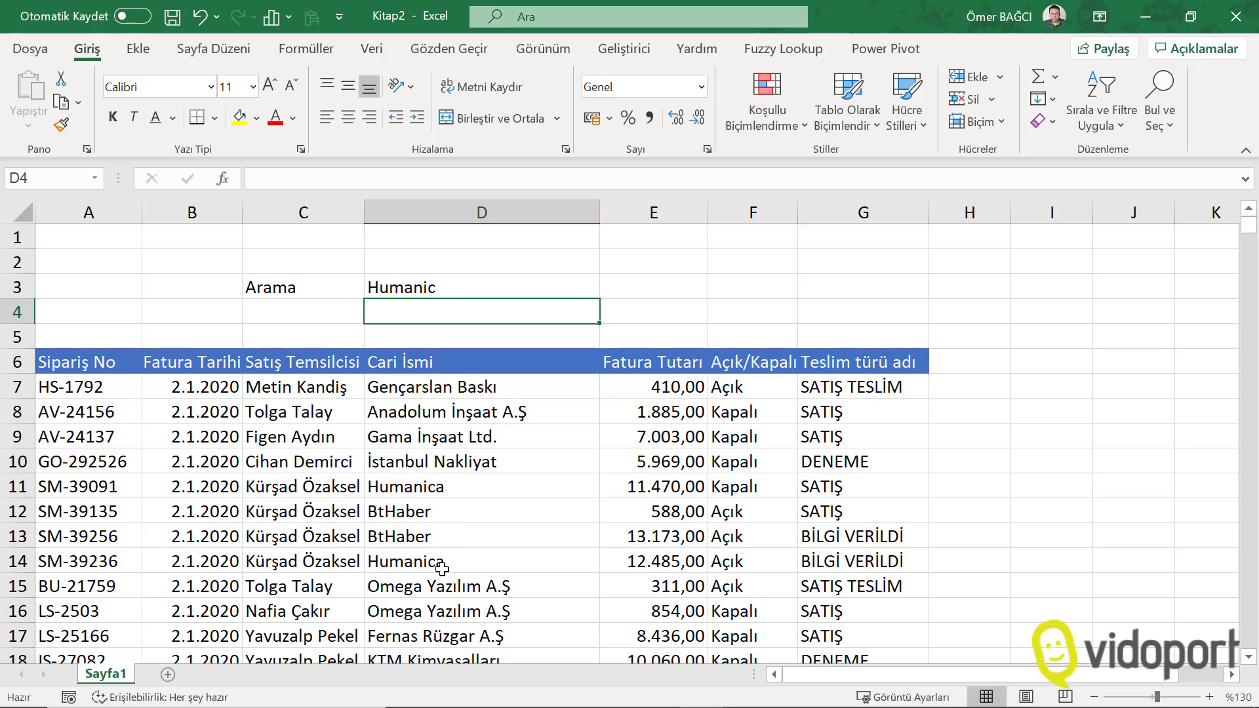
click(441, 569)
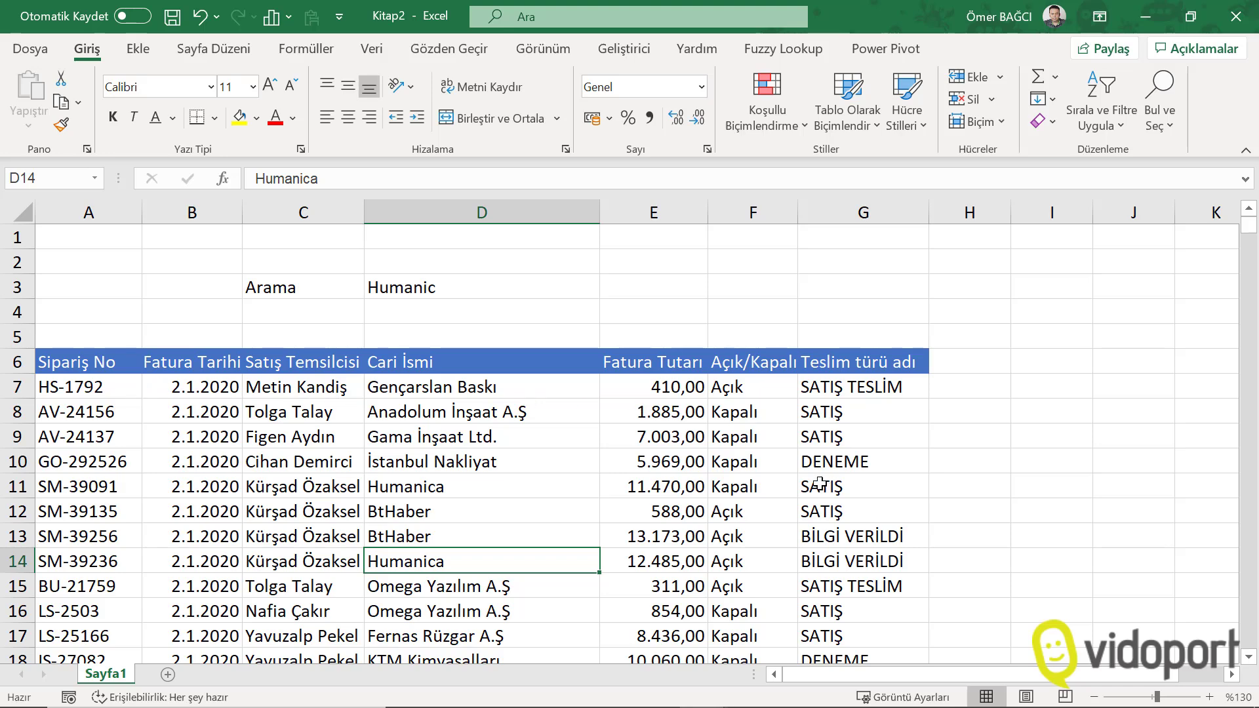
- Clear D3 and start typing Açık as the search term
click(536, 297)
key(Delete)
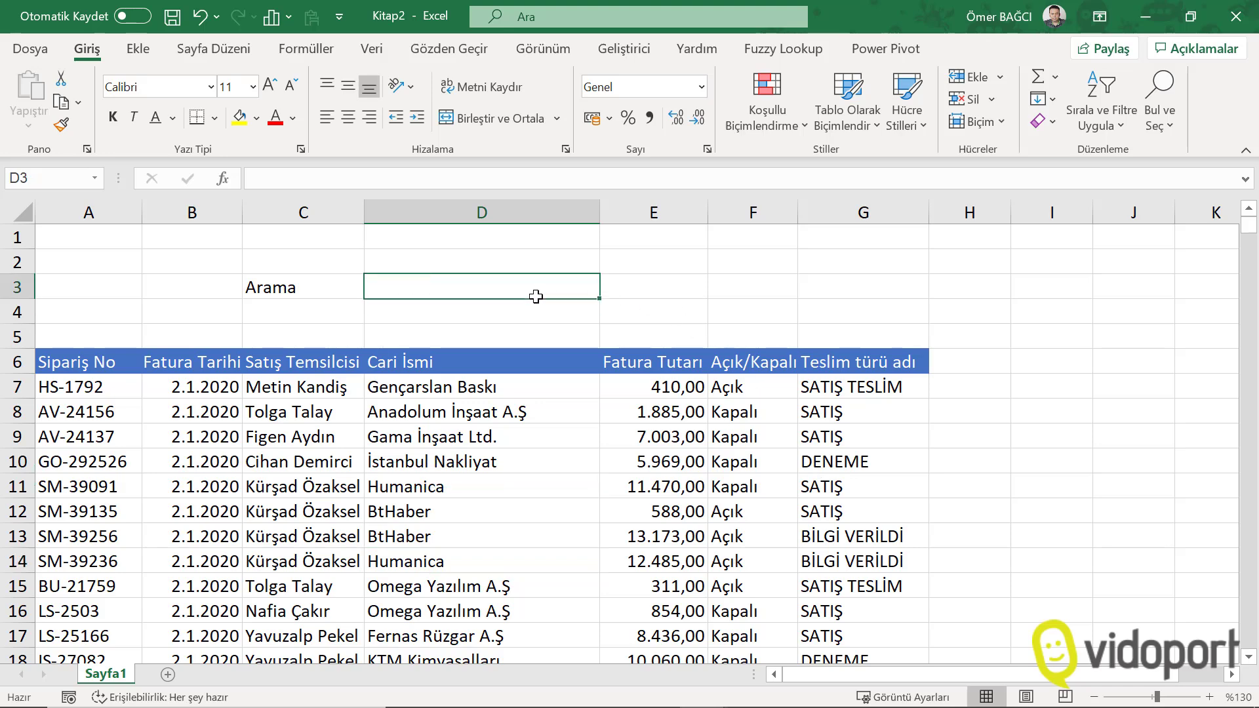
text(Açı)
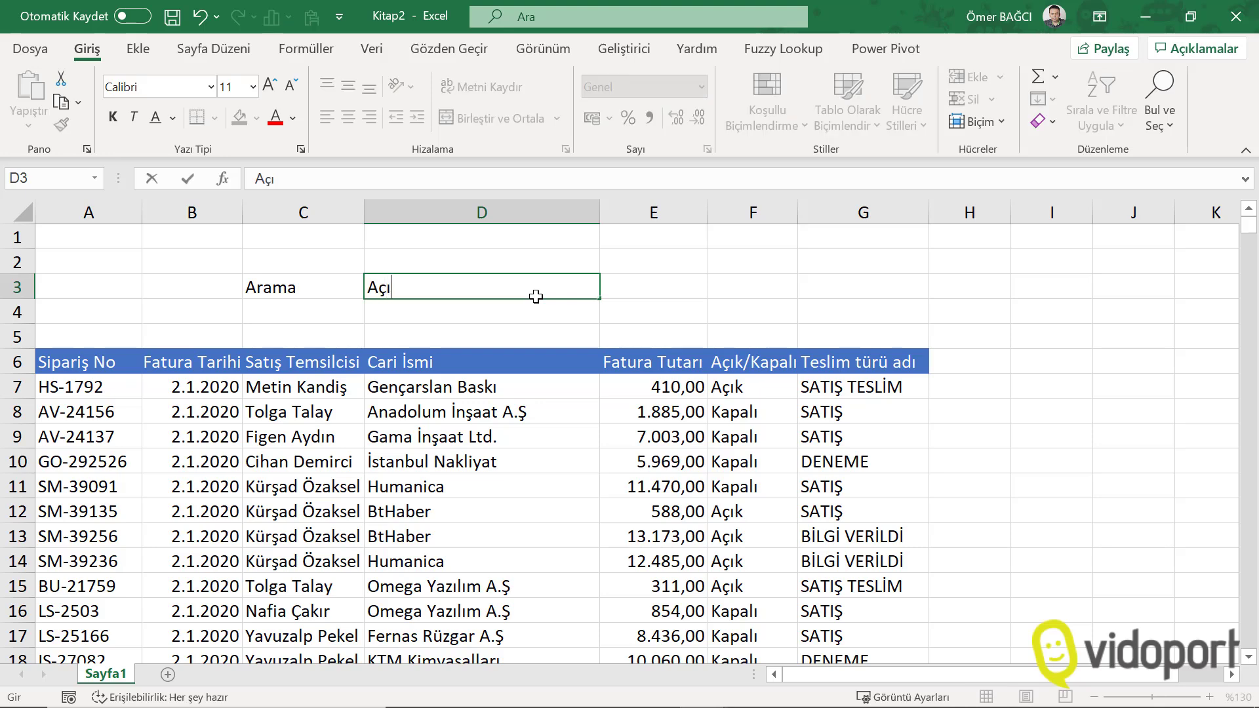
text(k)
- Commit Açık in D3, select the order range A7:G147, and return to the top
click(515, 458)
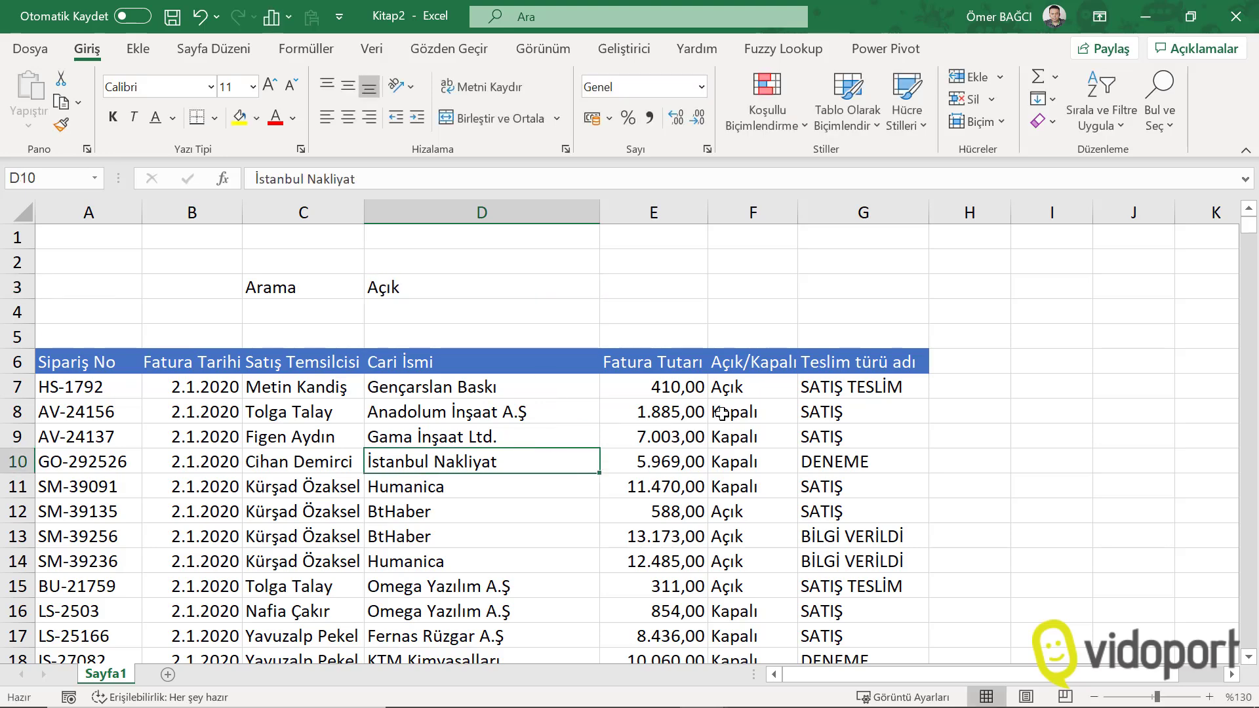
click(81, 387)
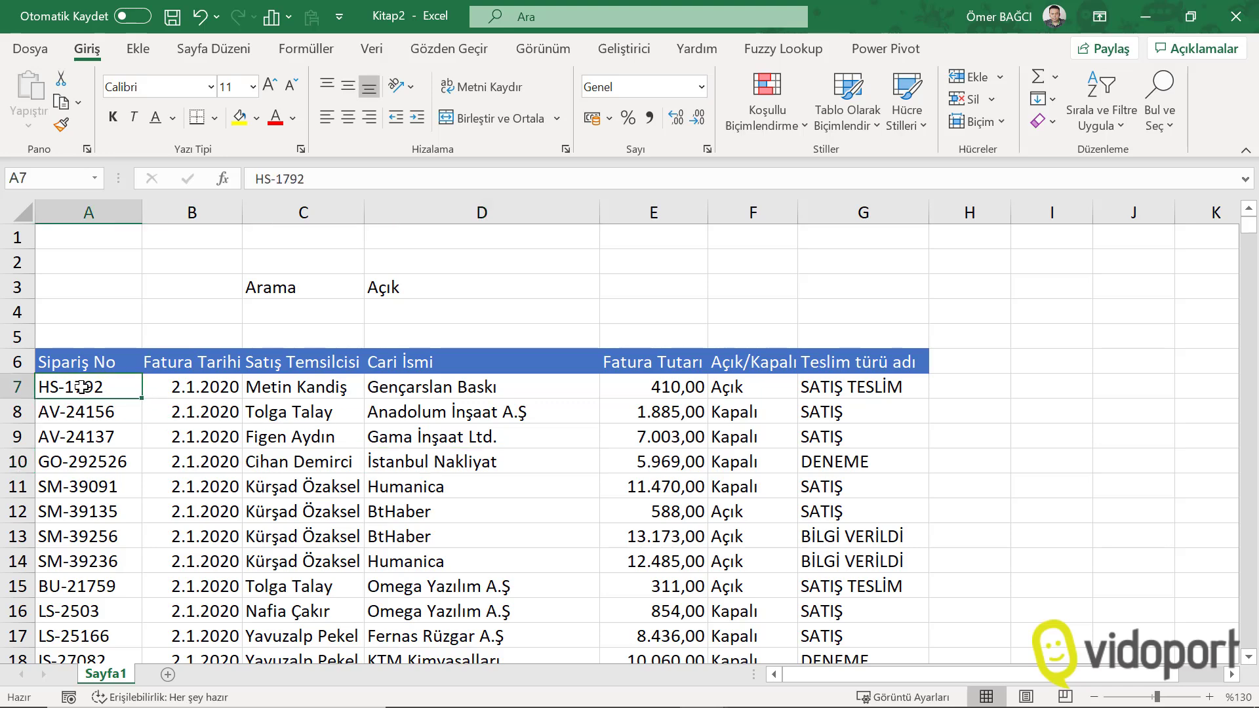
key(ctrl+shift+Right)
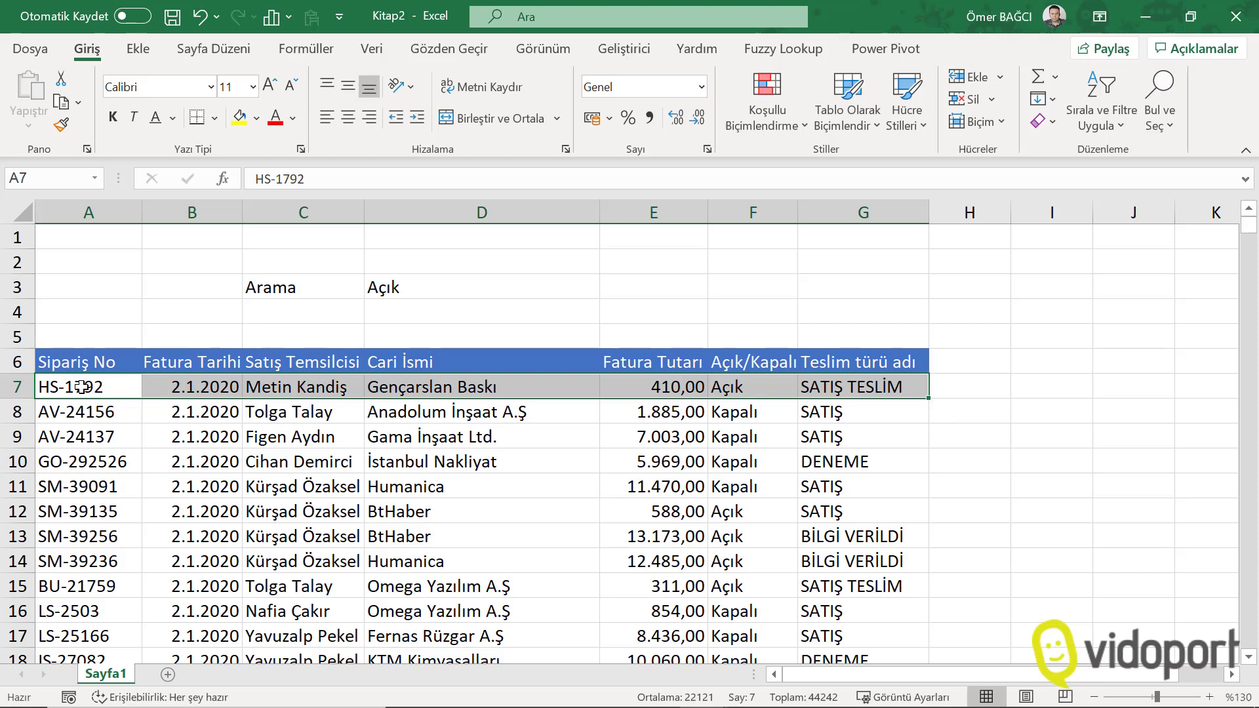
key(ctrl+shift+Down)
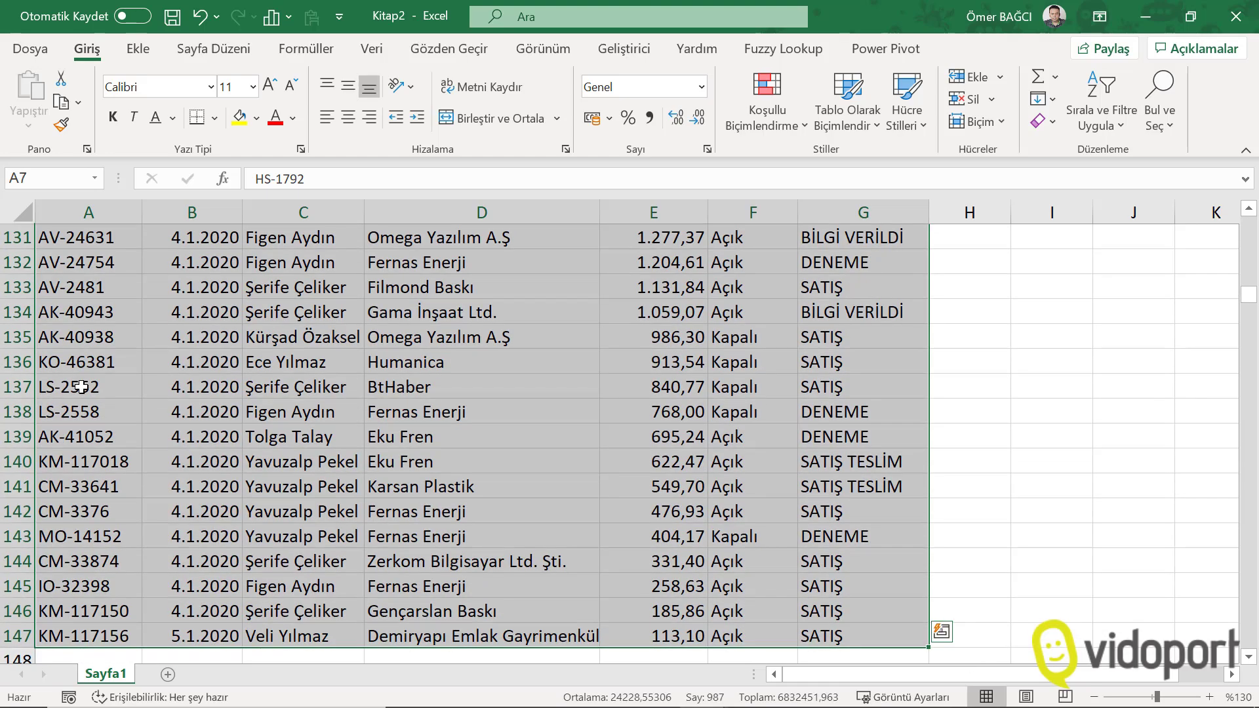
key(ctrl+BackSpace)
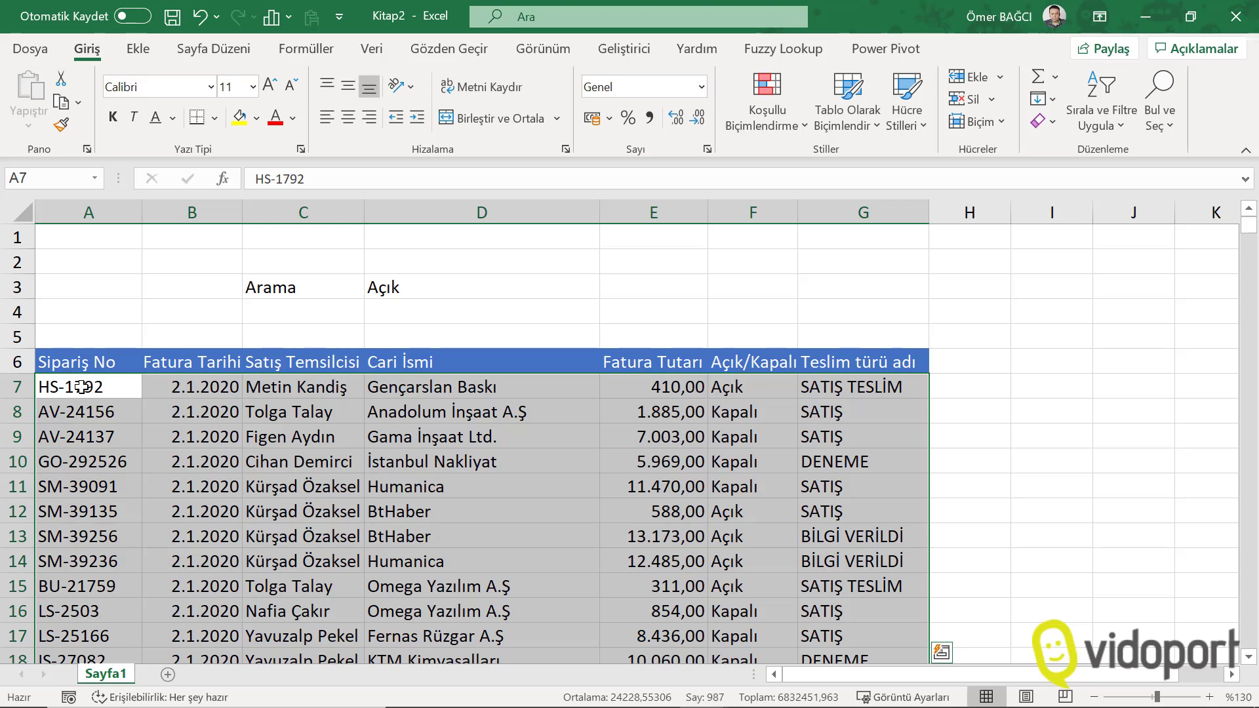
- Create a new formula-based conditional formatting rule whose formula begins =mbul($D$3;
click(758, 88)
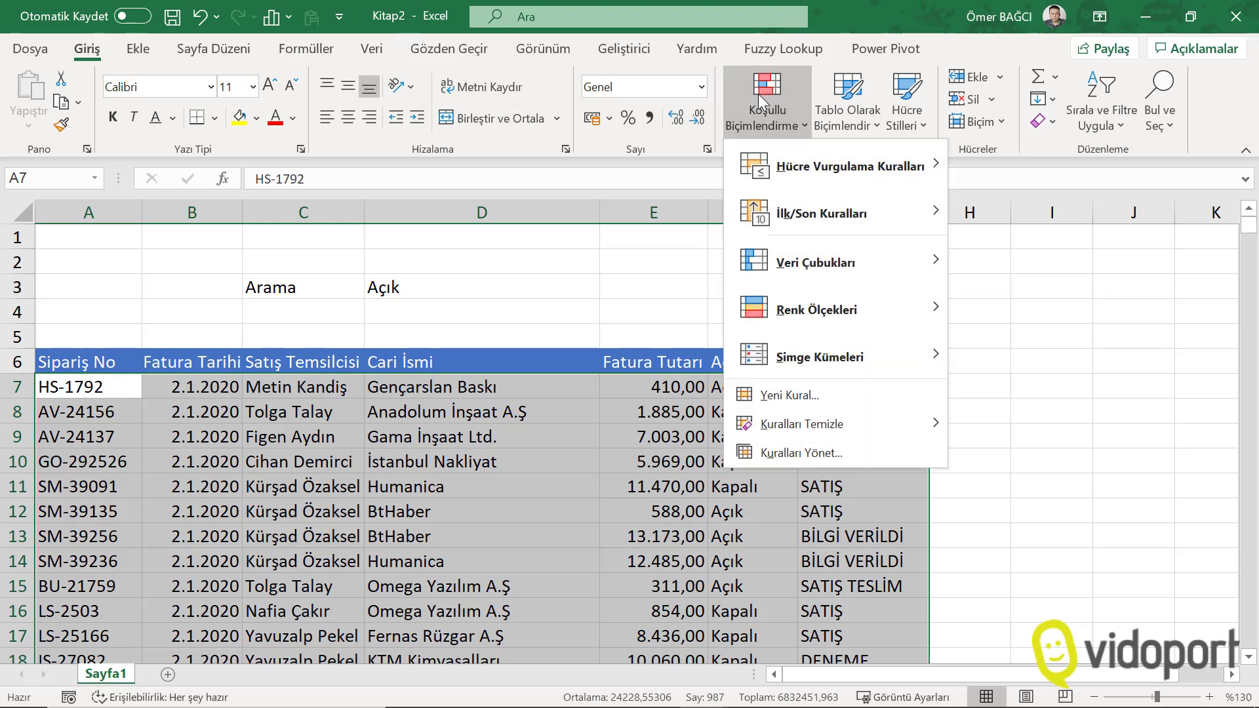
click(776, 395)
click(693, 241)
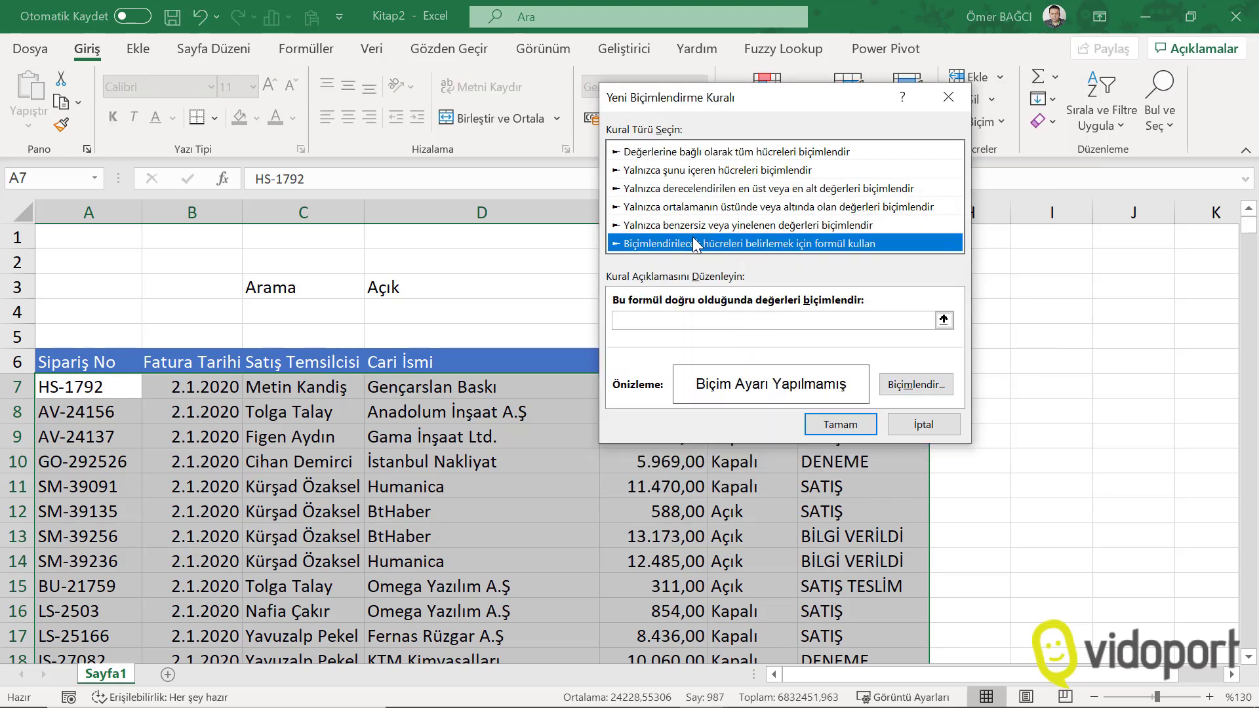
drag(792, 97, 752, 186)
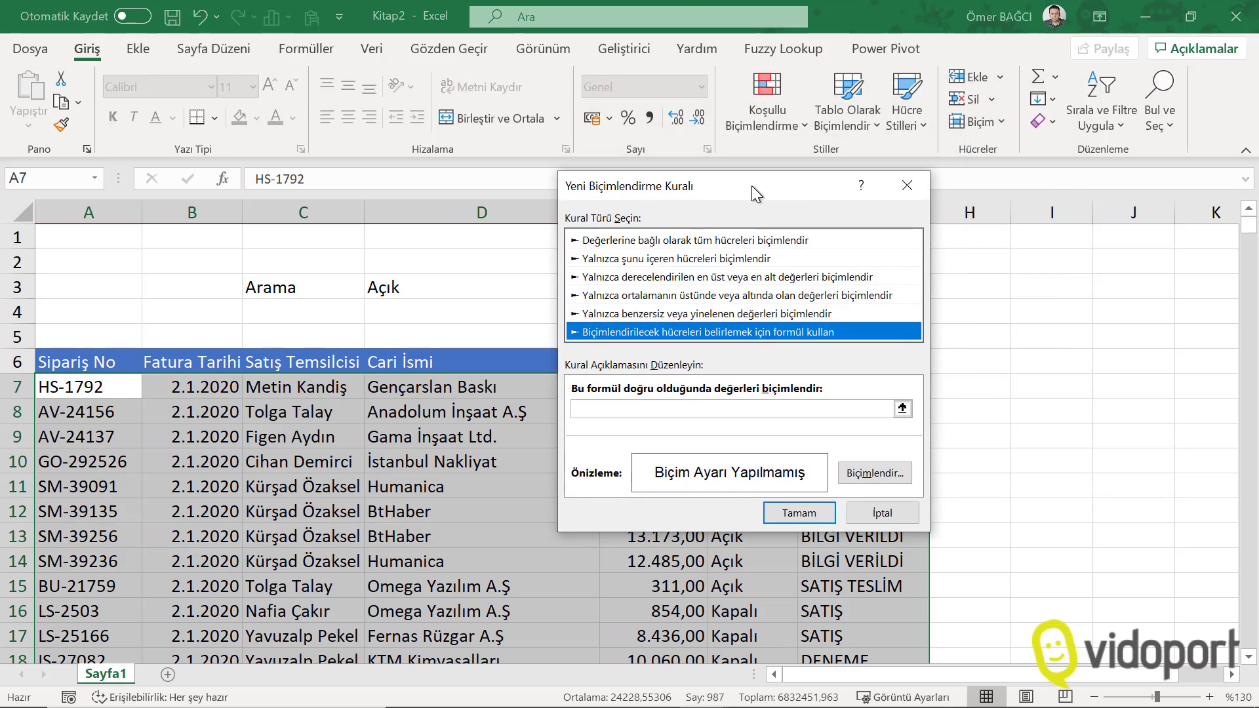
click(670, 412)
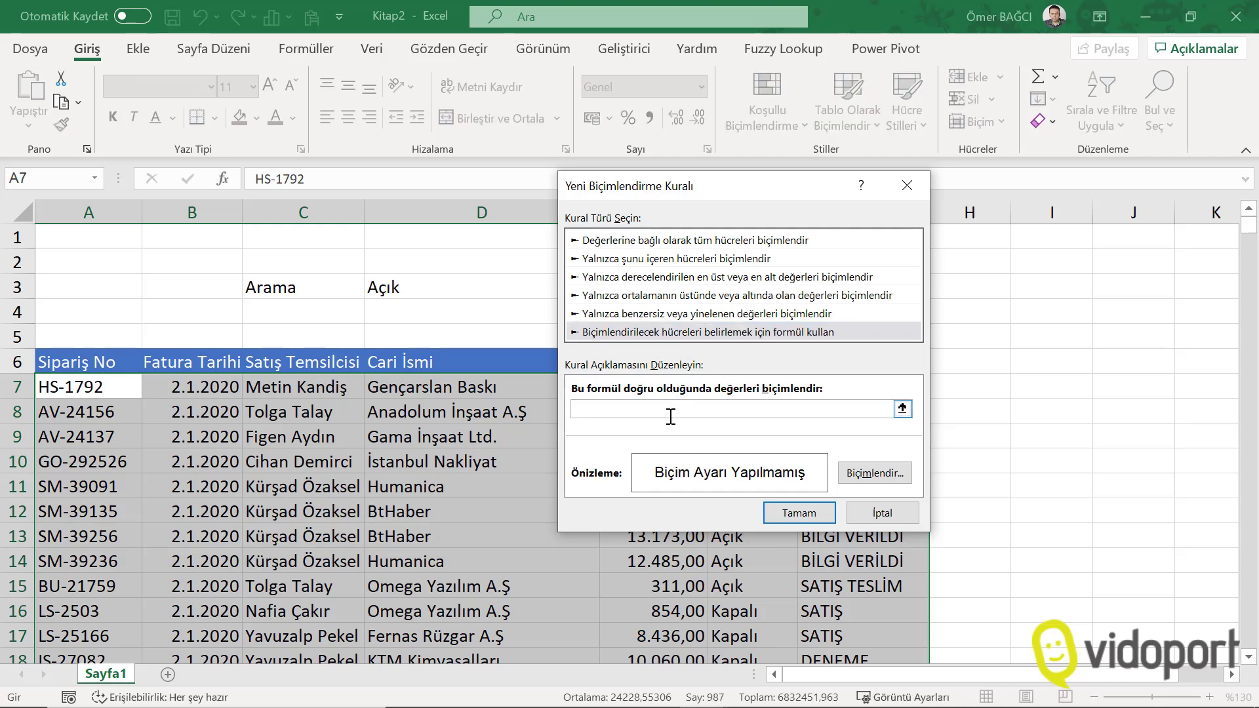
text(=mb)
text(ul()
click(472, 289)
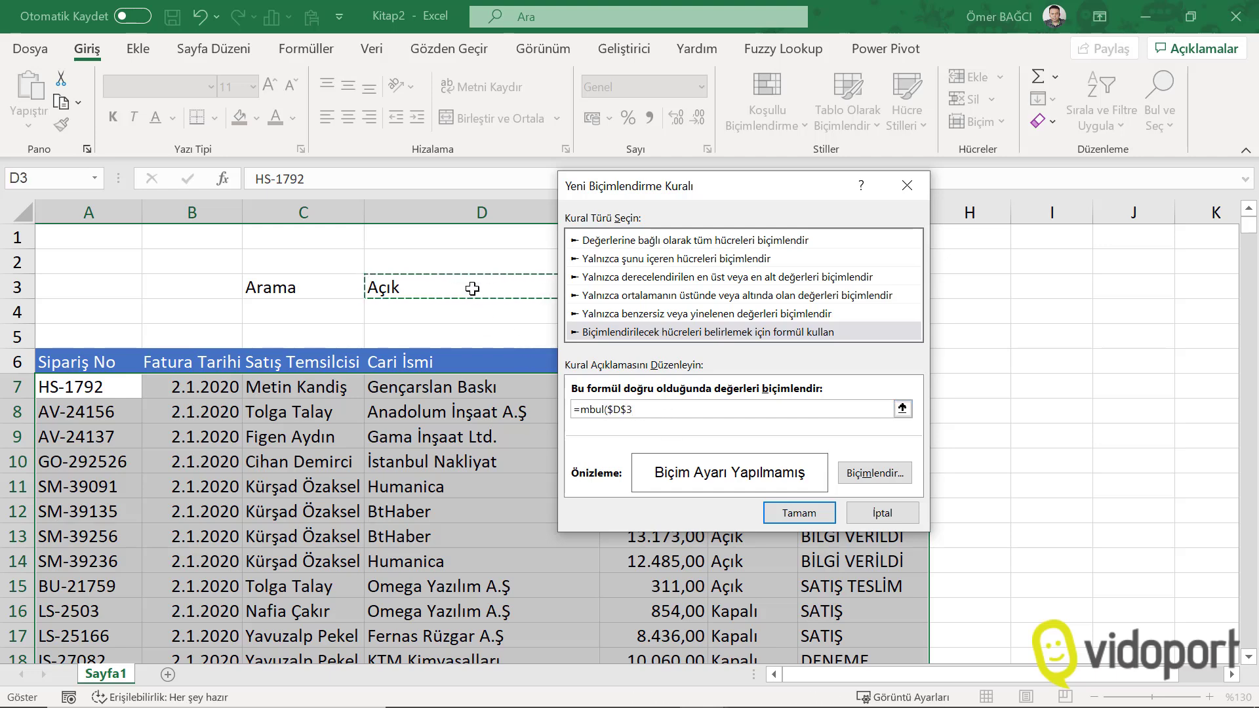
text(;)
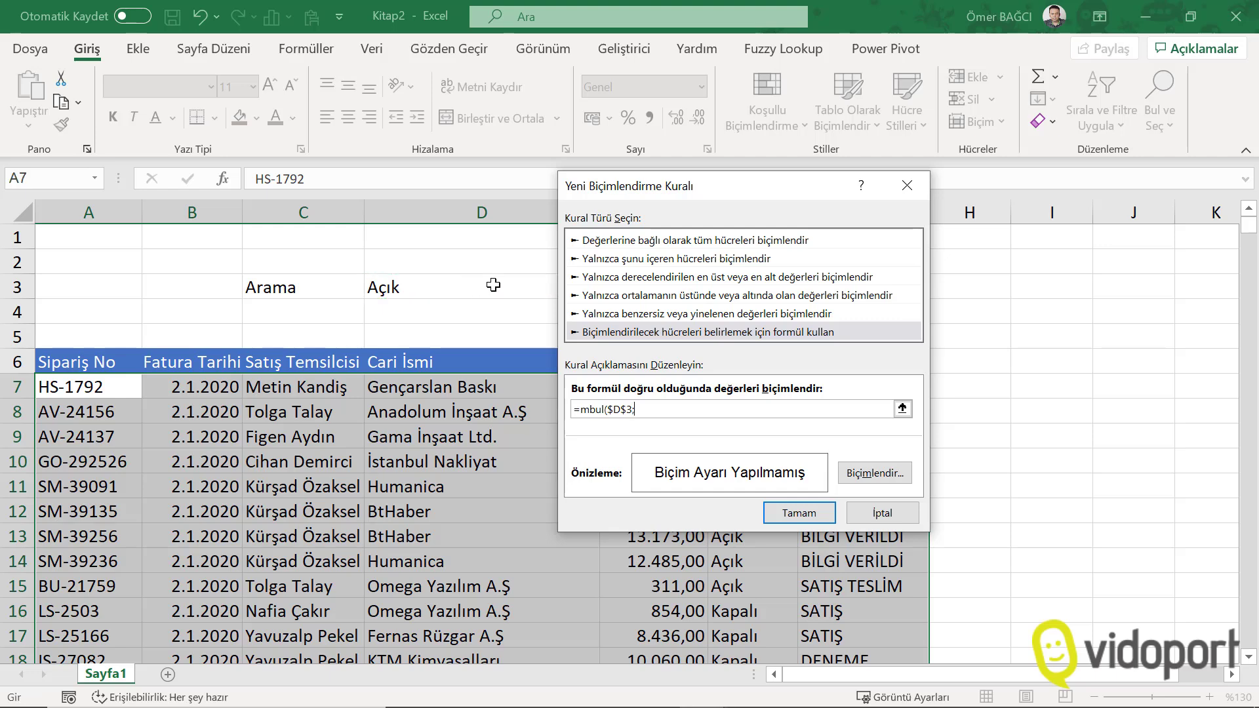
drag(678, 186, 908, 68)
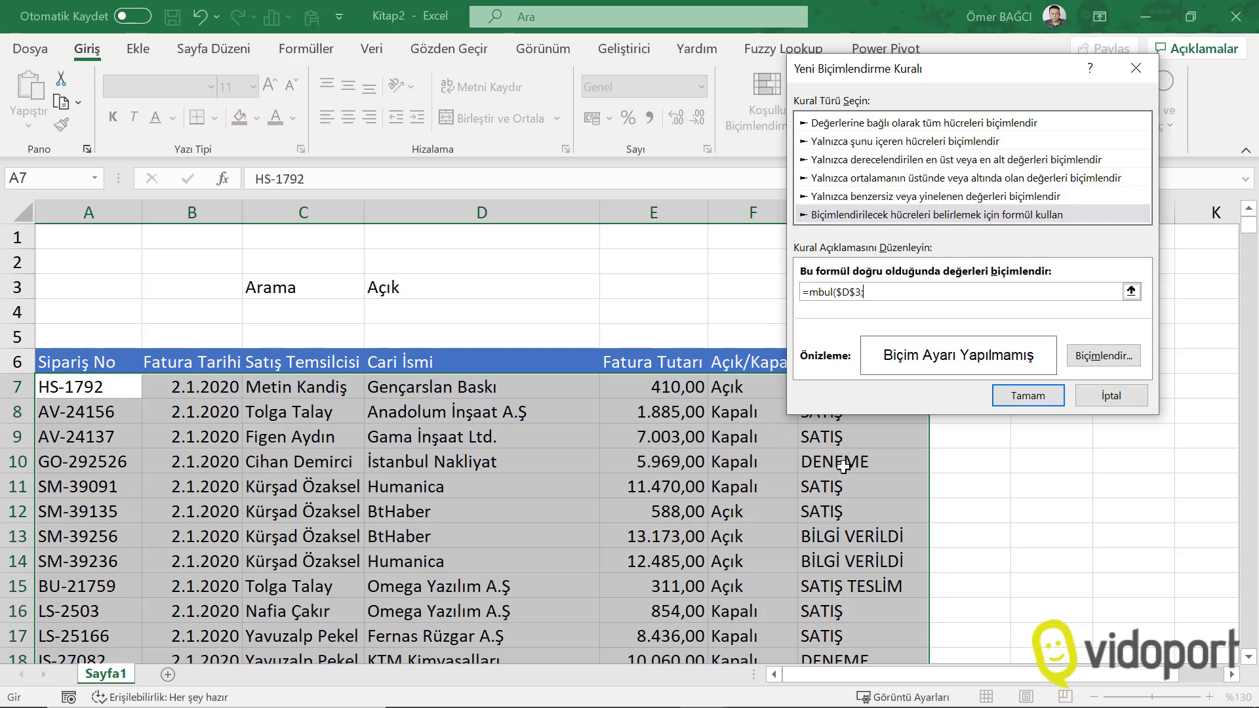
- Complete the rule formula as =mbul($D$3;$A7&$c7&$d7&$f7&$g7)
click(76, 388)
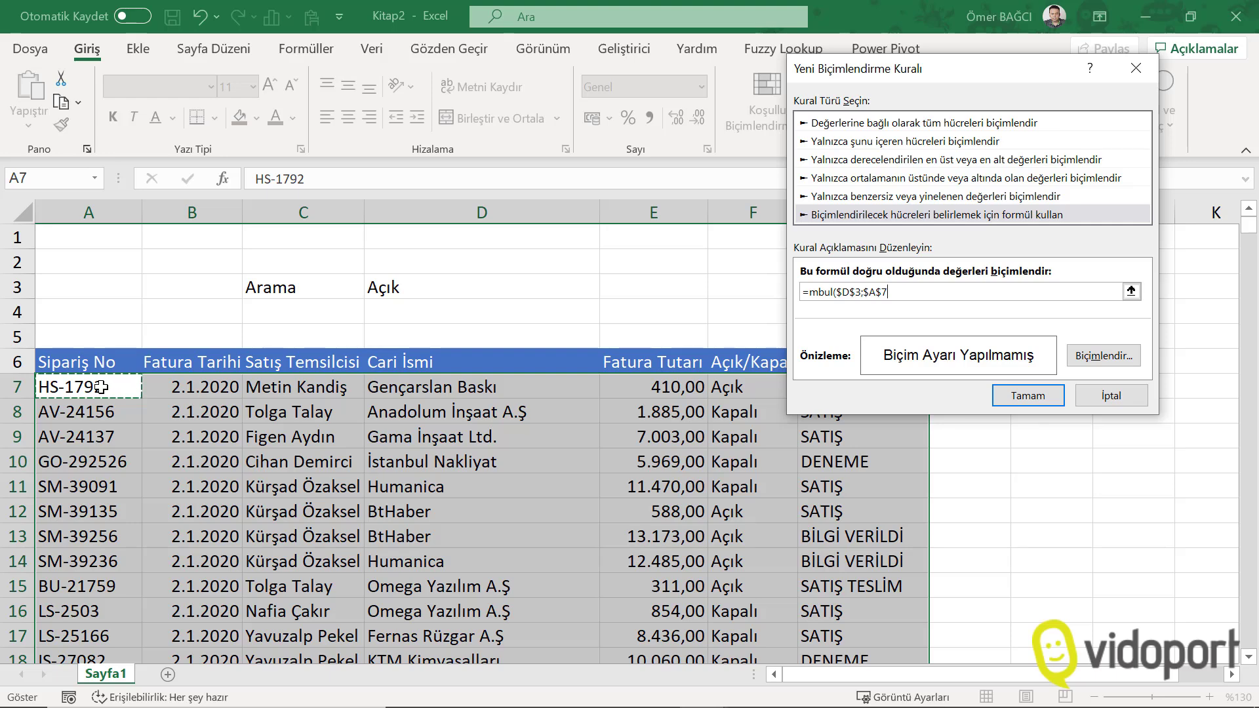
key(BackSpace)
key(BackSpace)
text(7)
text(&)
text($)
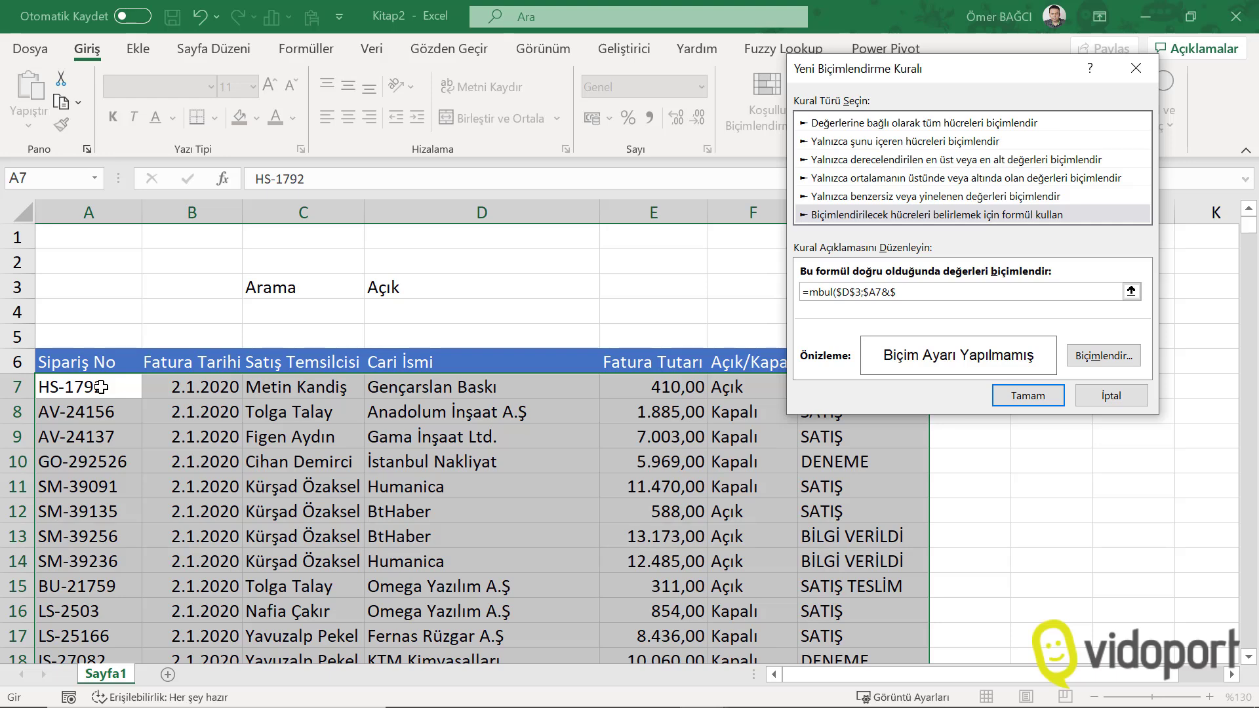
text(c)
text(7&)
text($)
text(d7)
text(&)
text($)
text(f7)
text(&)
drag(985, 70, 1093, 151)
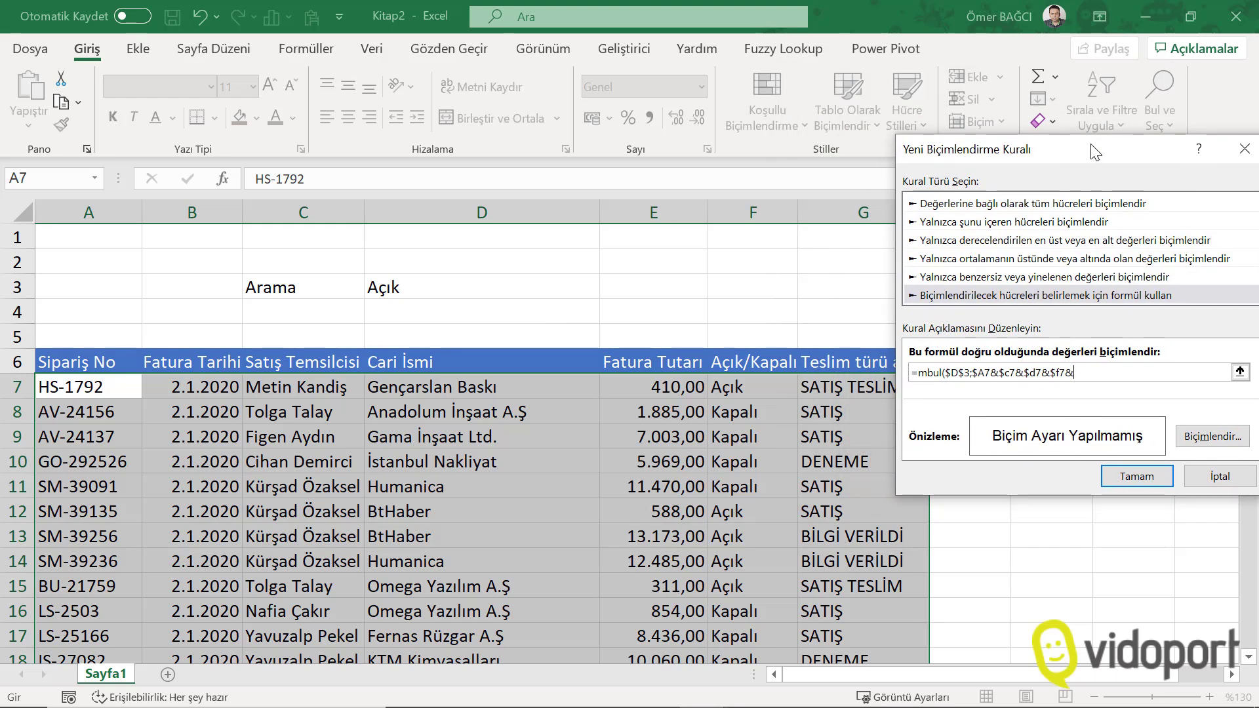
text($g7)
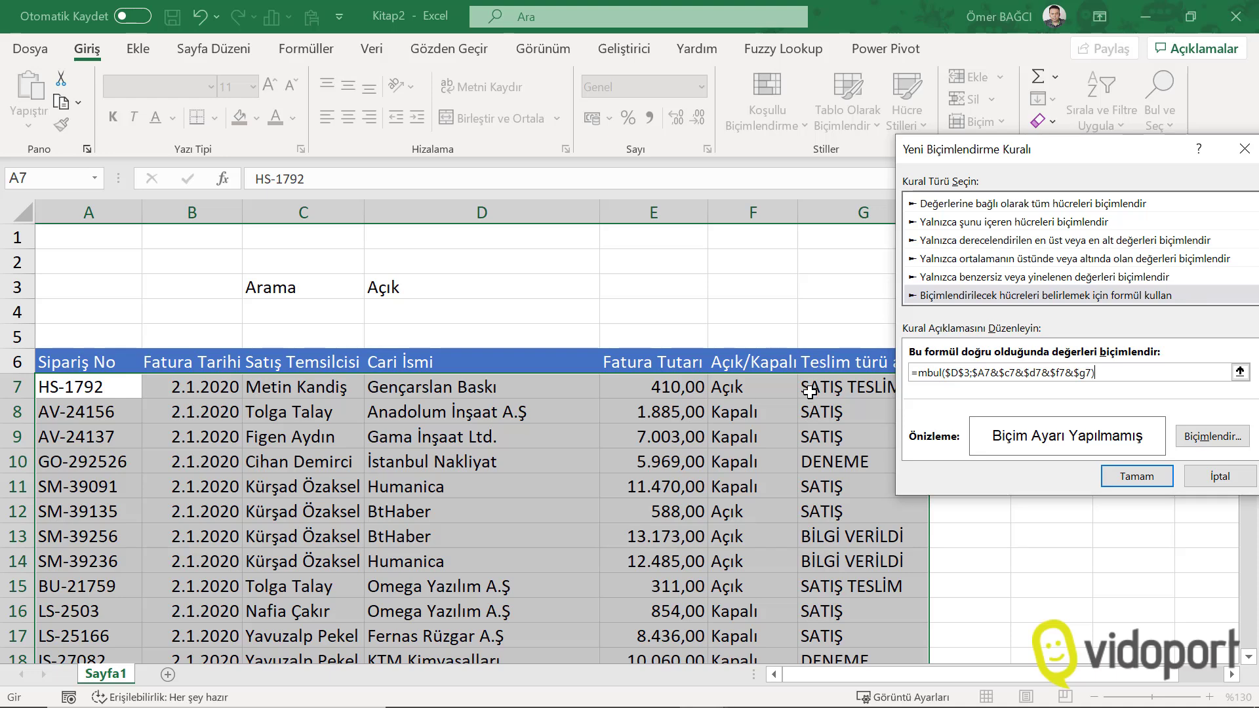
- Give matching rows a light-orange fill and save the rule
click(1209, 436)
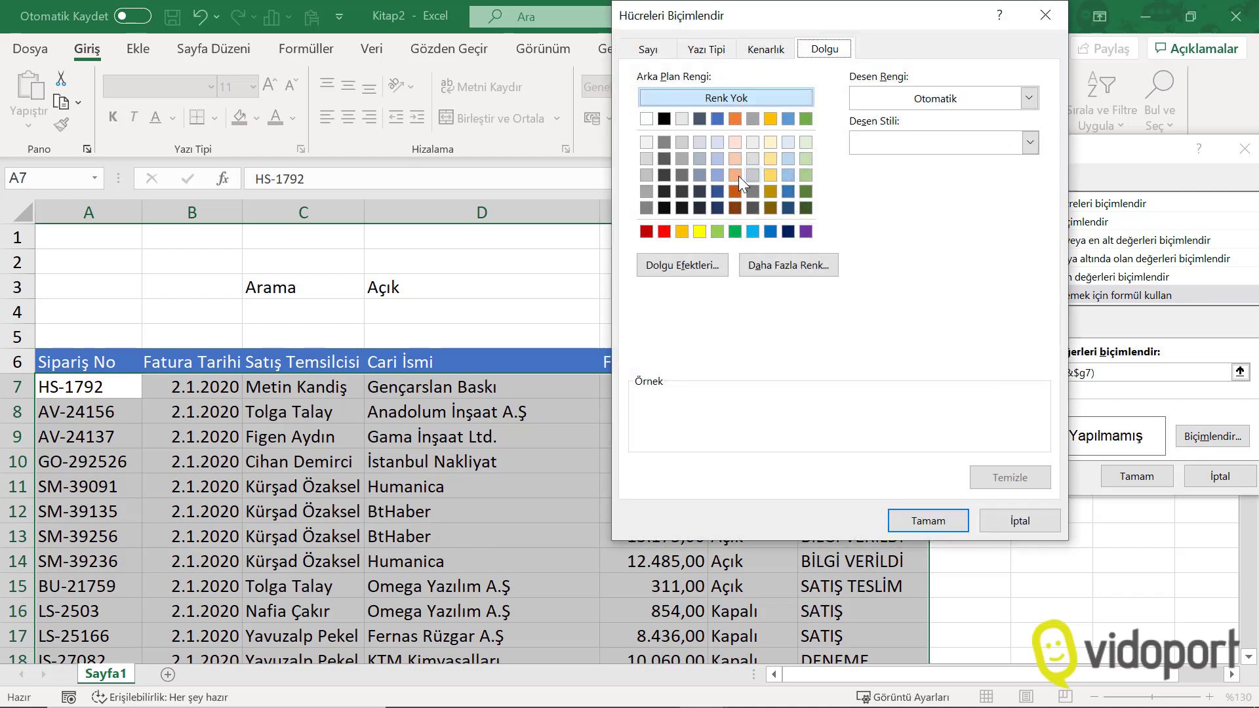
click(738, 176)
click(950, 527)
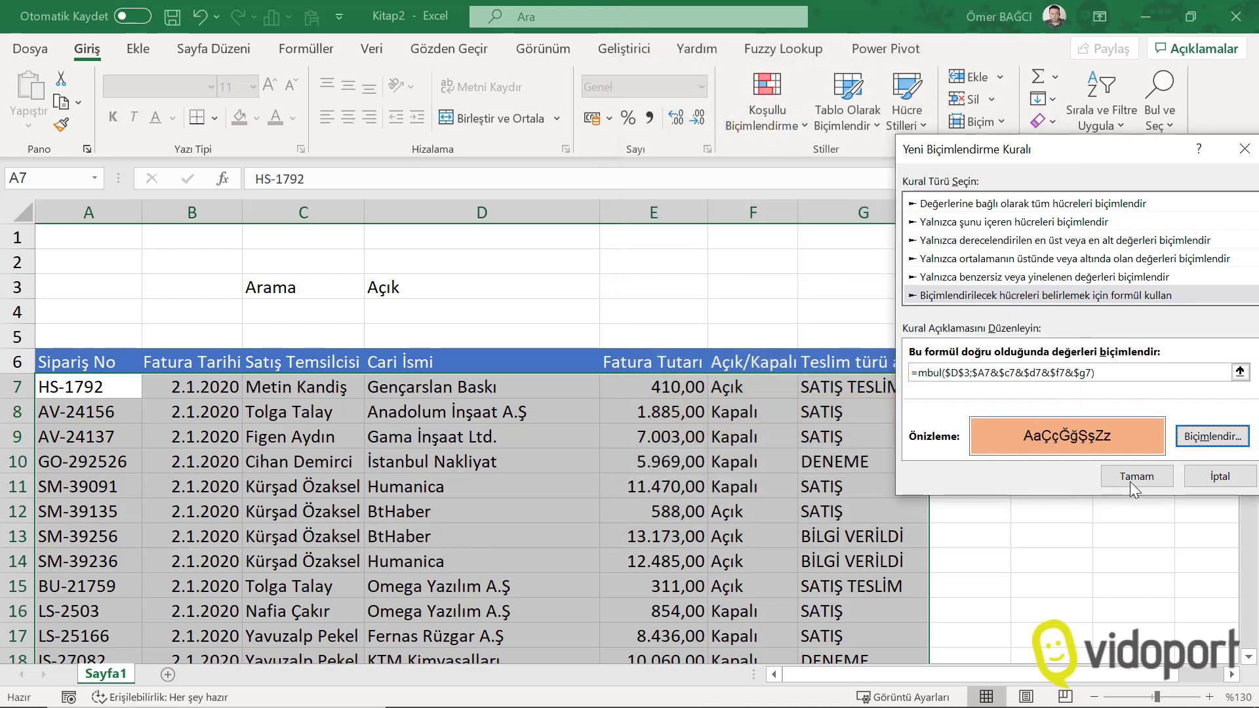
click(1133, 476)
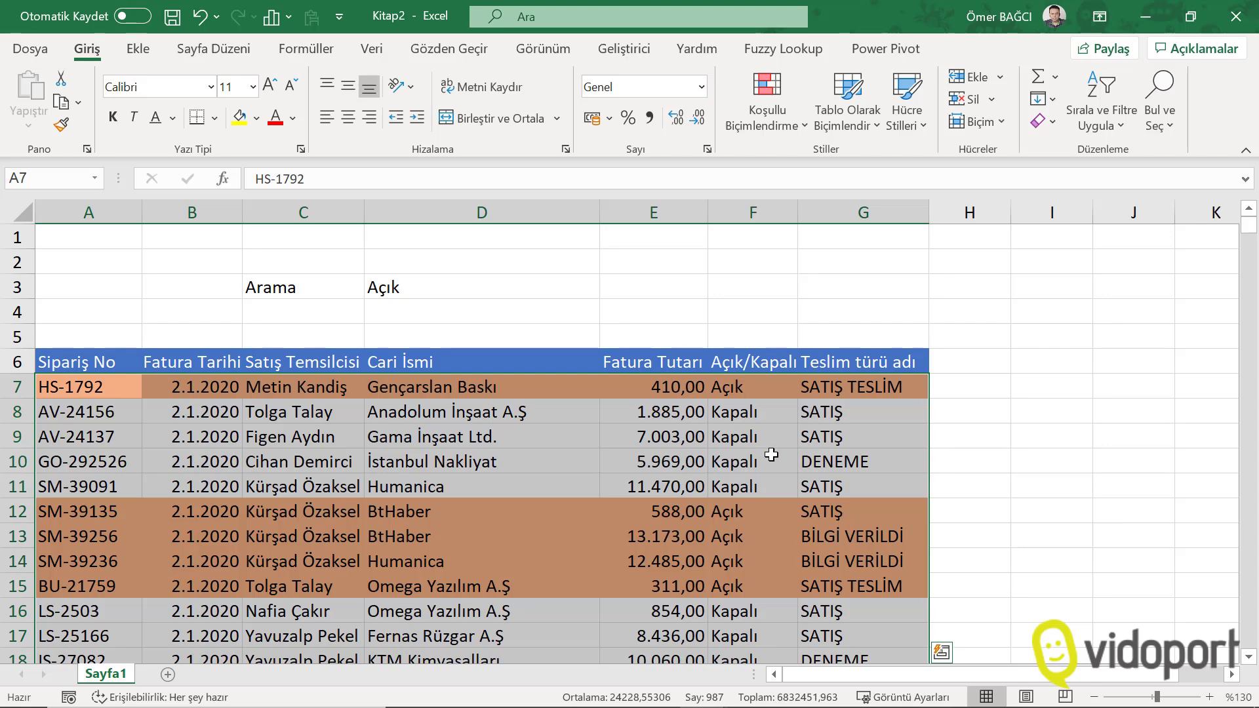
- Test Satış, Humanica and SM in turn as the D3 search term
scroll(771, 455, down, 2)
scroll(767, 458, down, 1)
scroll(762, 461, down, 2)
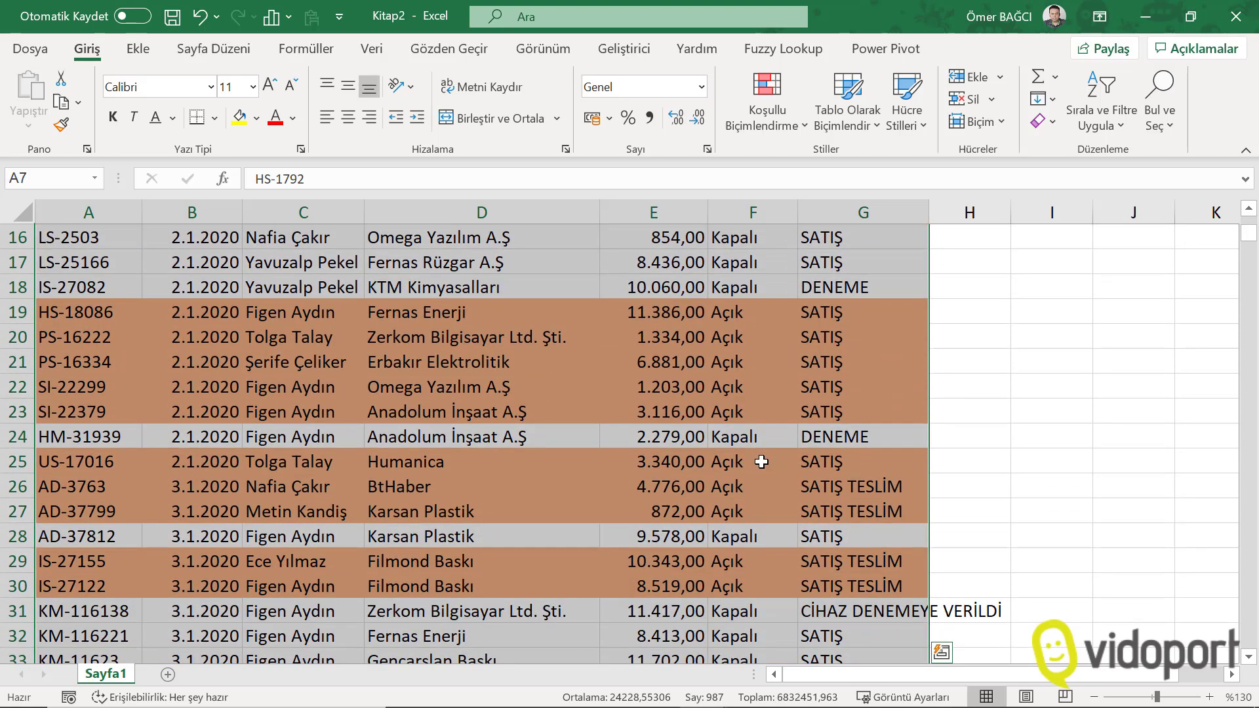
scroll(761, 461, up, 5)
click(453, 288)
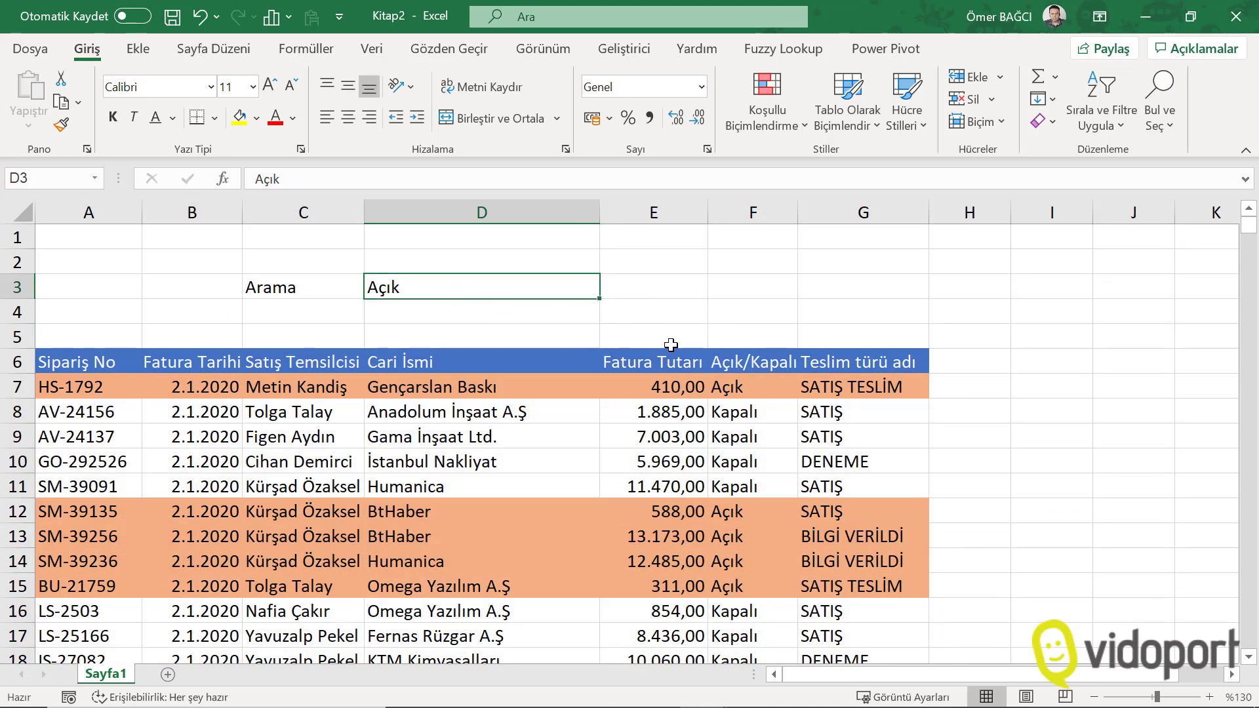
text(Satış)
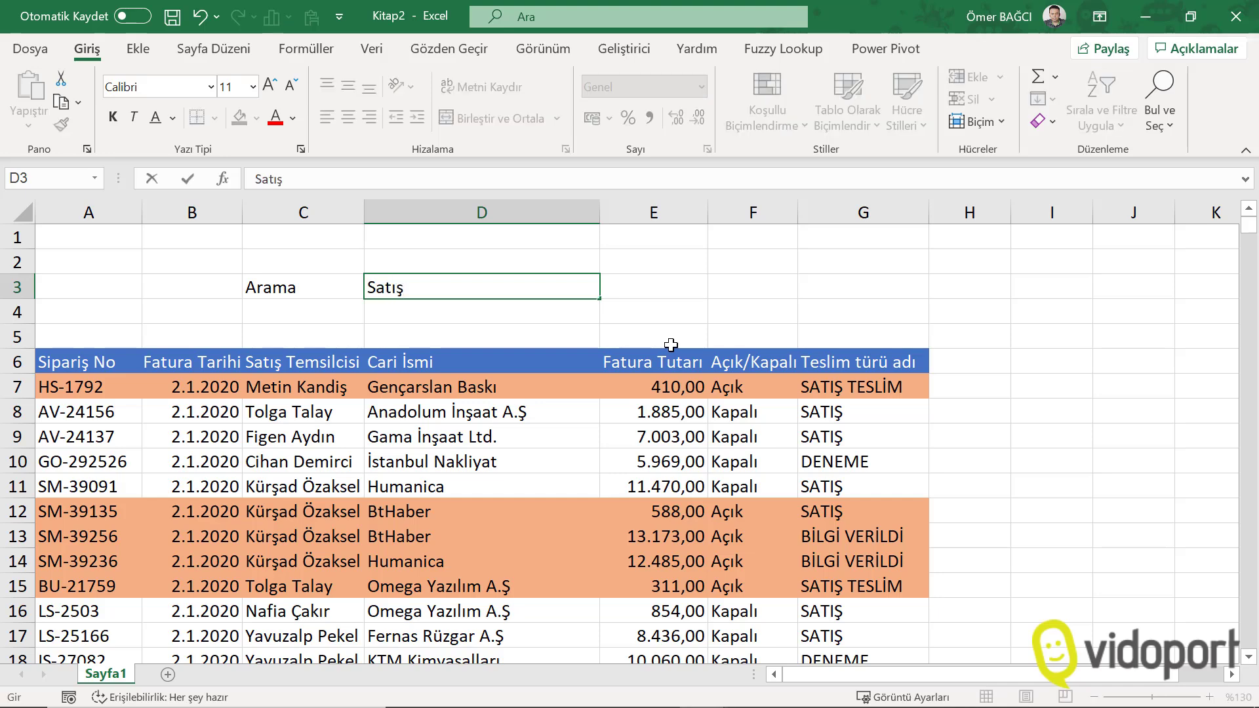
key(Return)
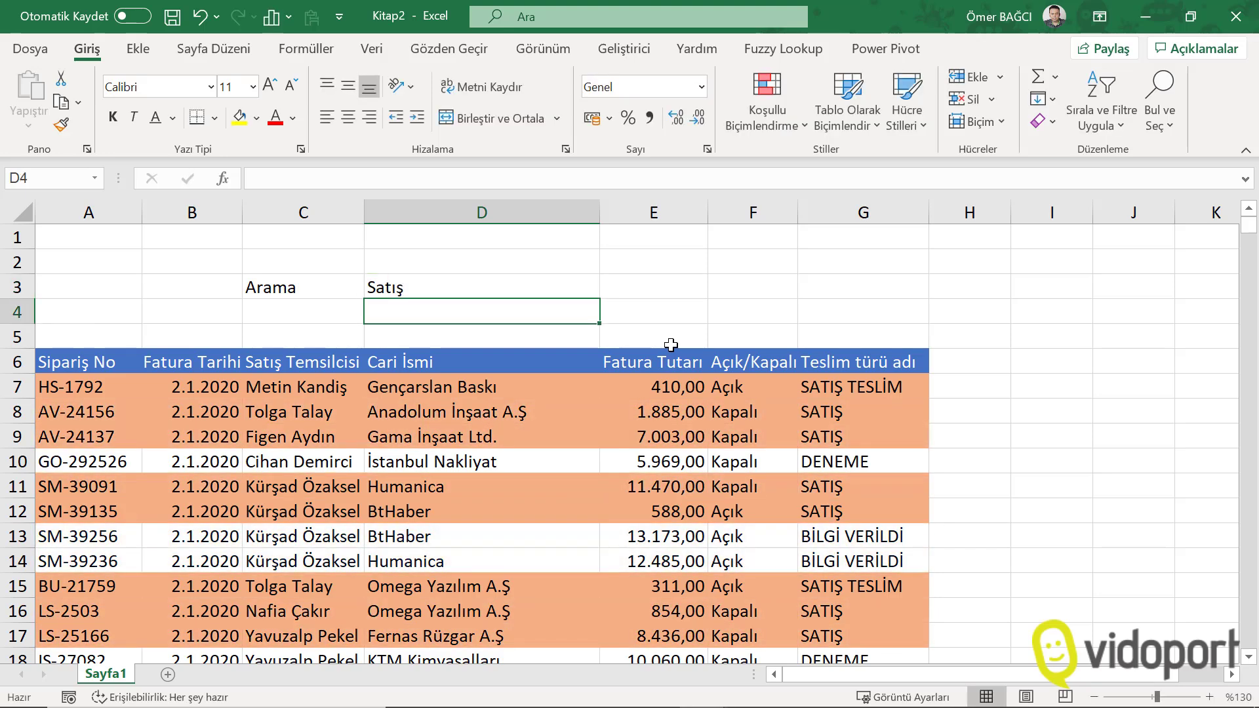
key(Up)
text(H)
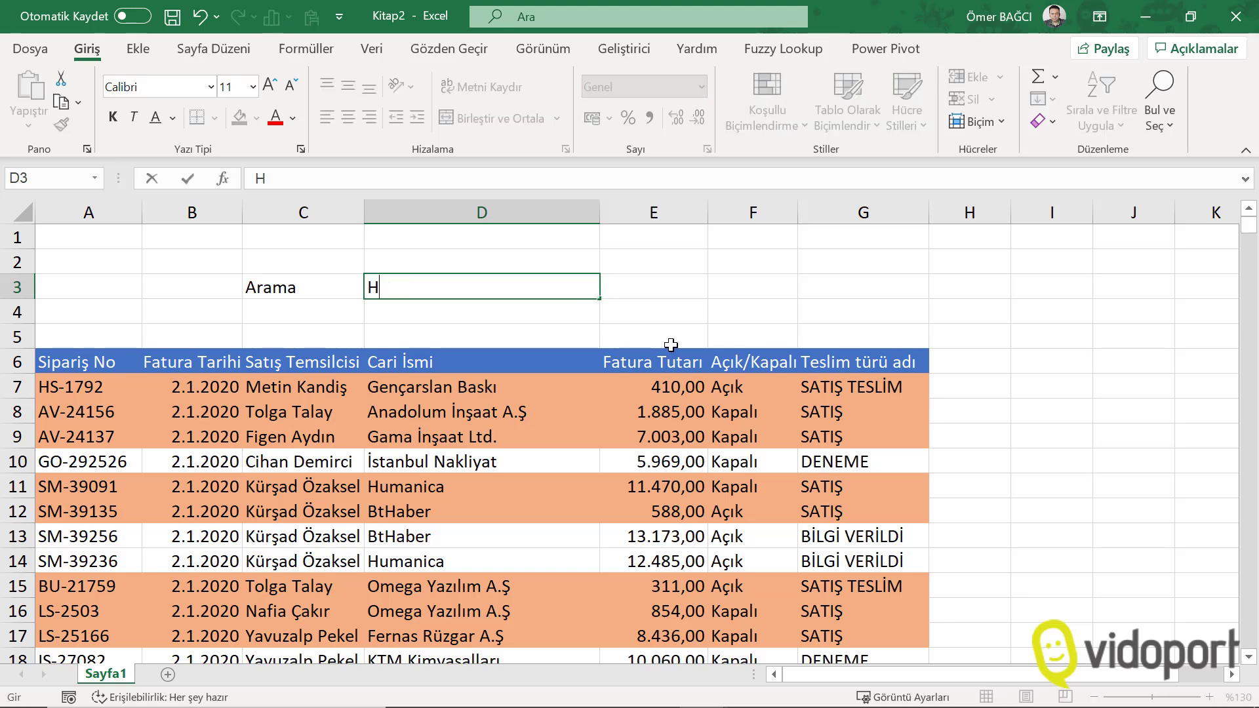
text(umanic)
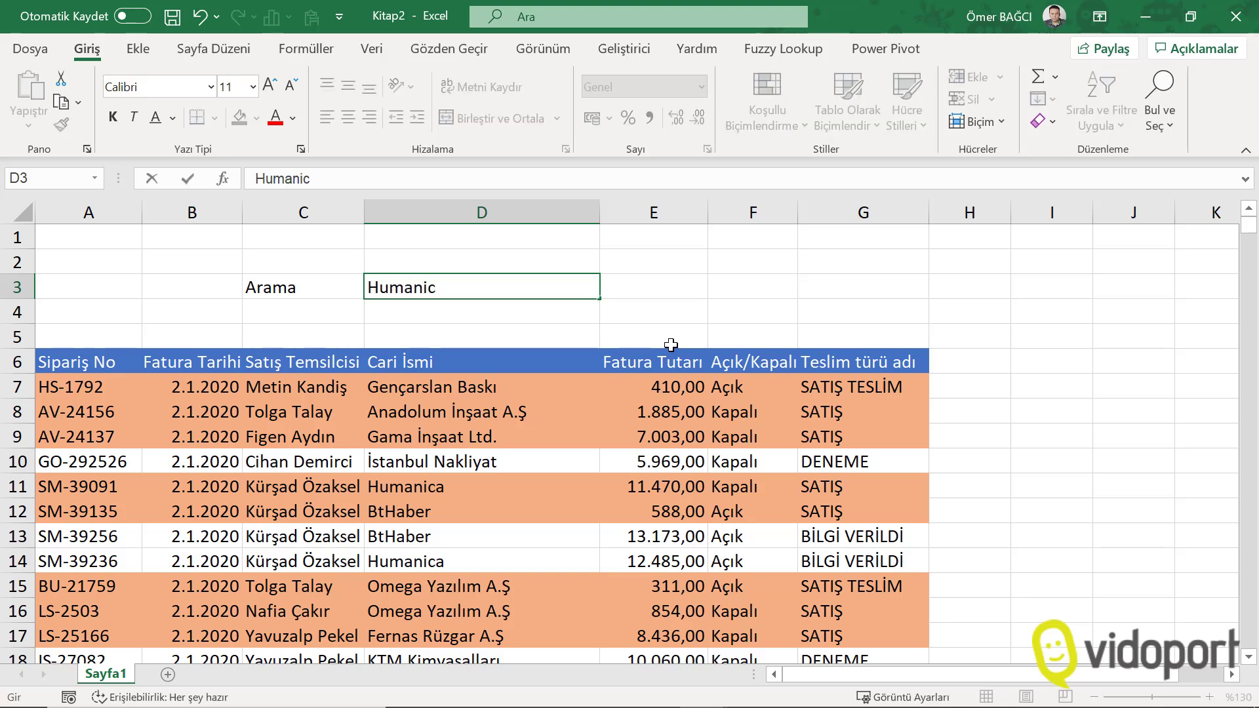
text(a)
key(Return)
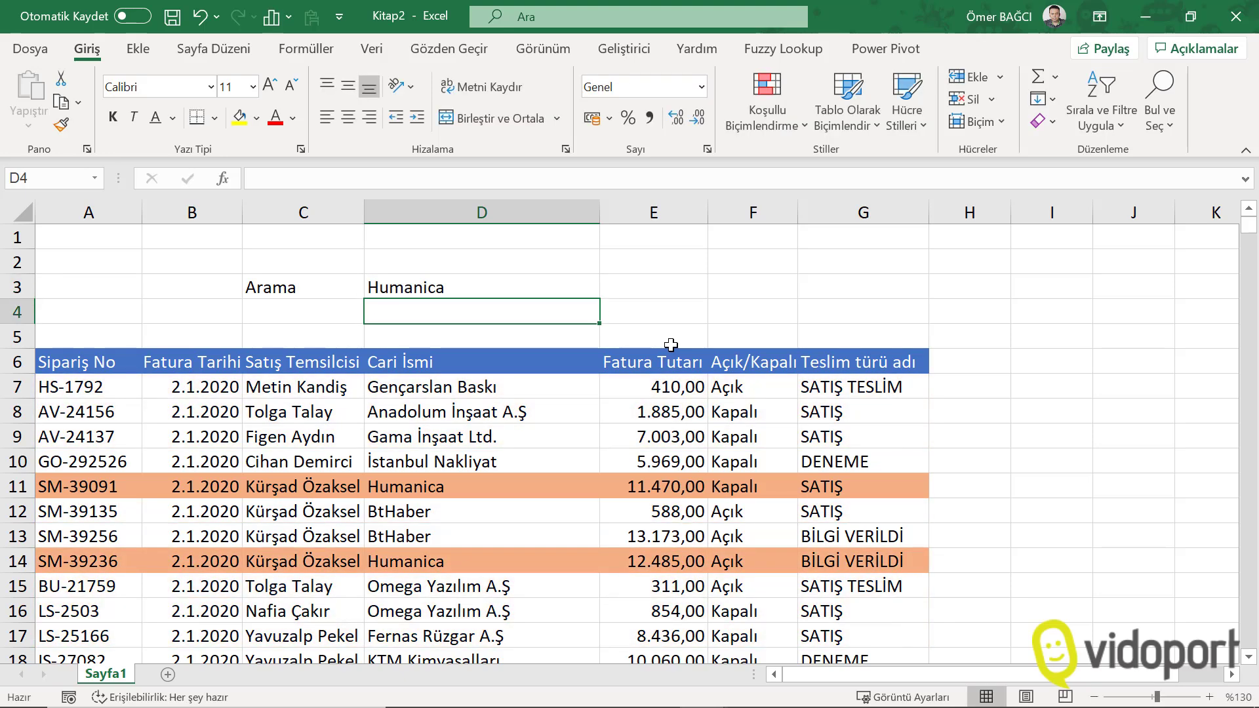
key(Up)
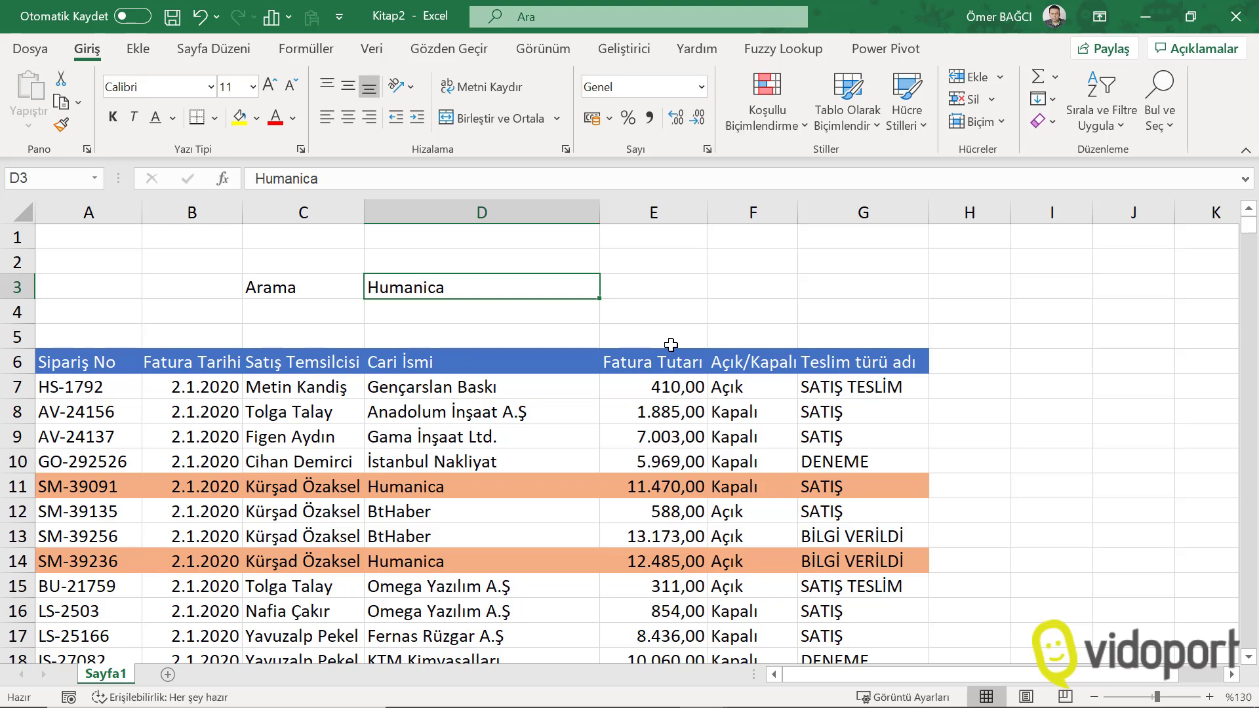
text(SM)
key(Return)
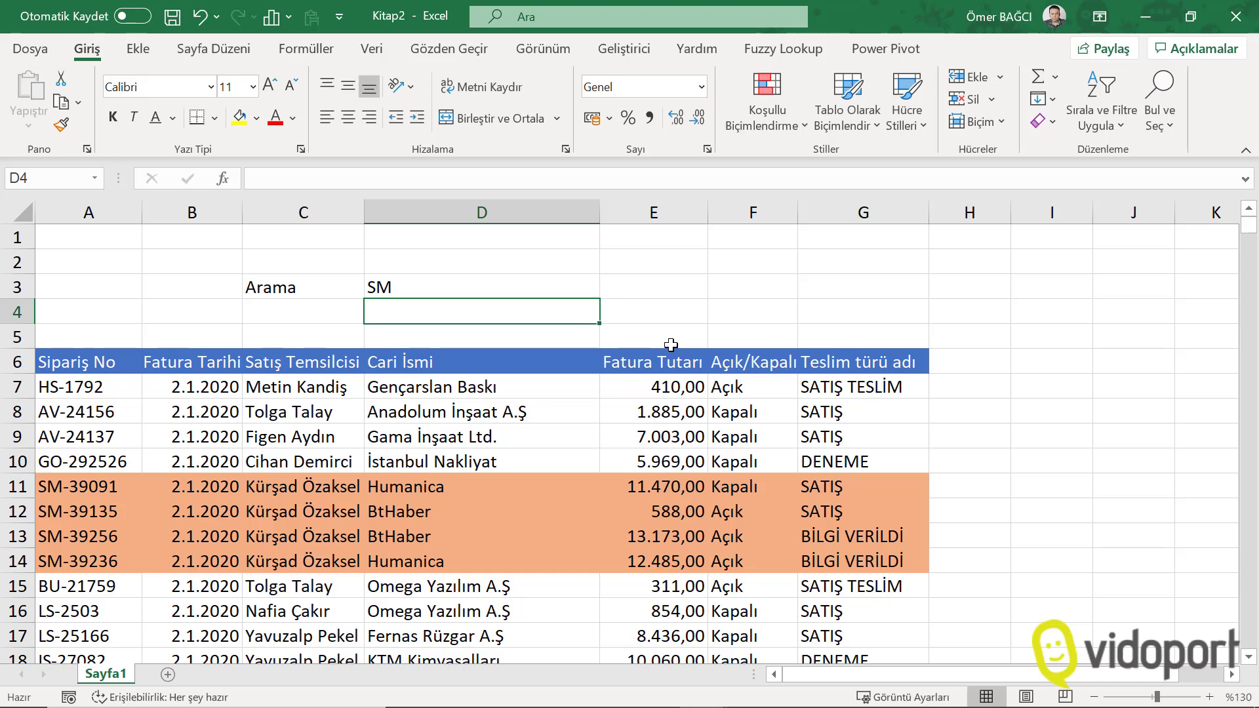
- Clear D3 and see that every order row is highlighted
key(Up)
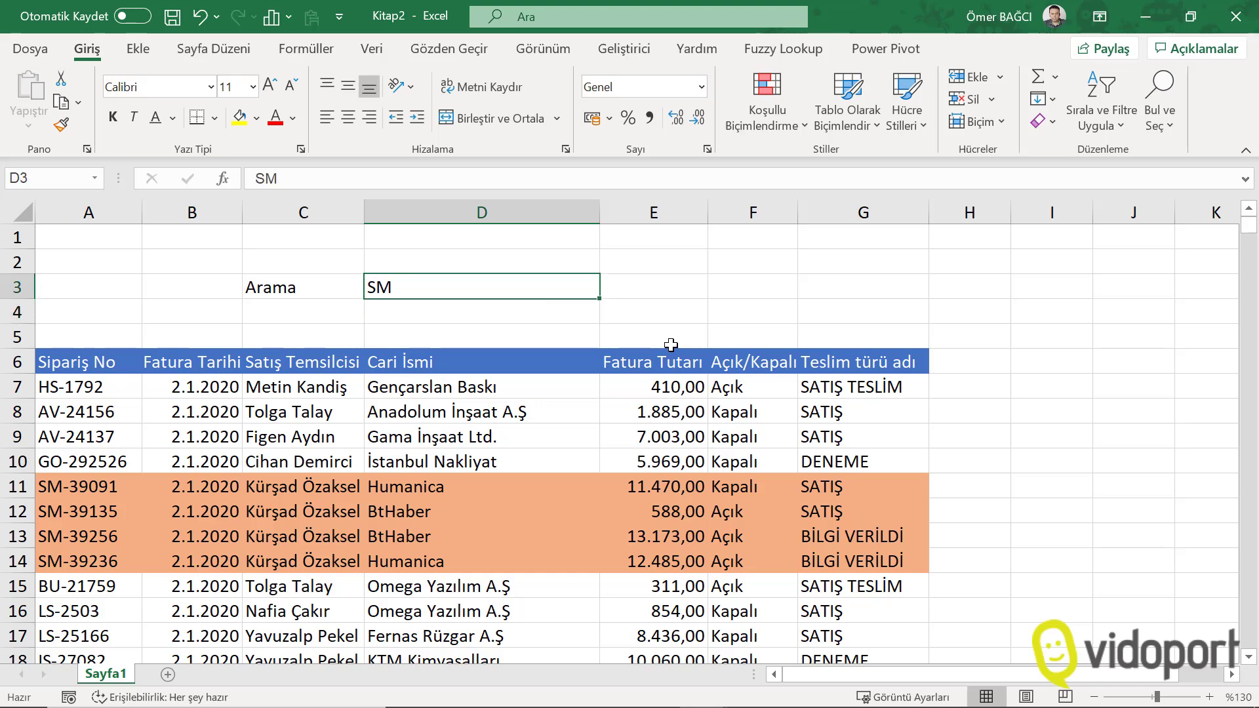
key(Delete)
key(Return)
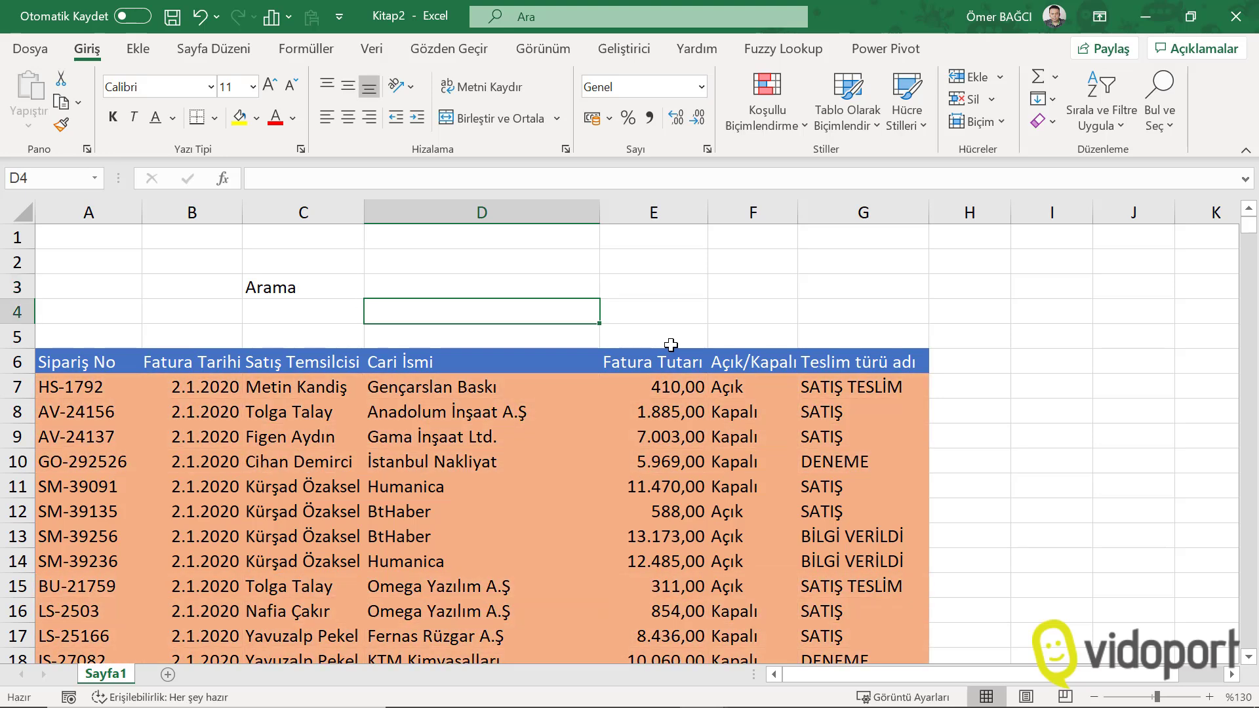
scroll(712, 348, down, 3)
scroll(651, 366, up, 3)
- Open the MBUL highlighting rule for editing from Manage Rules
click(535, 431)
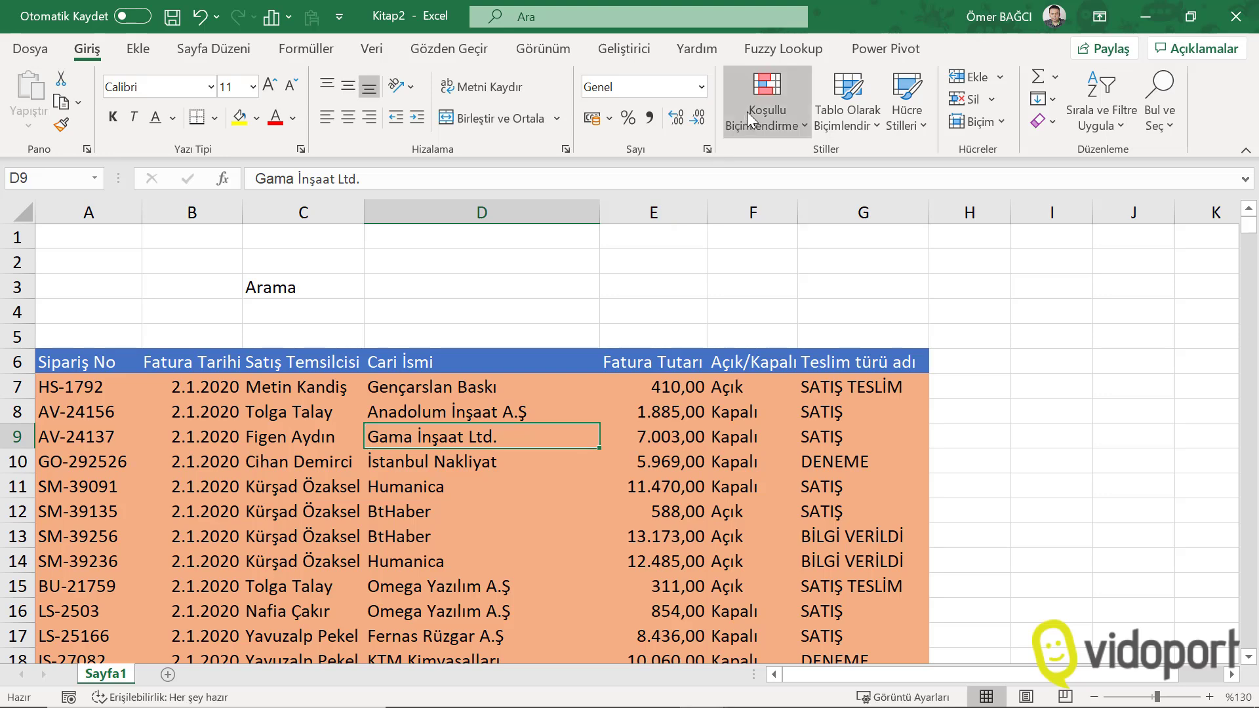
click(747, 110)
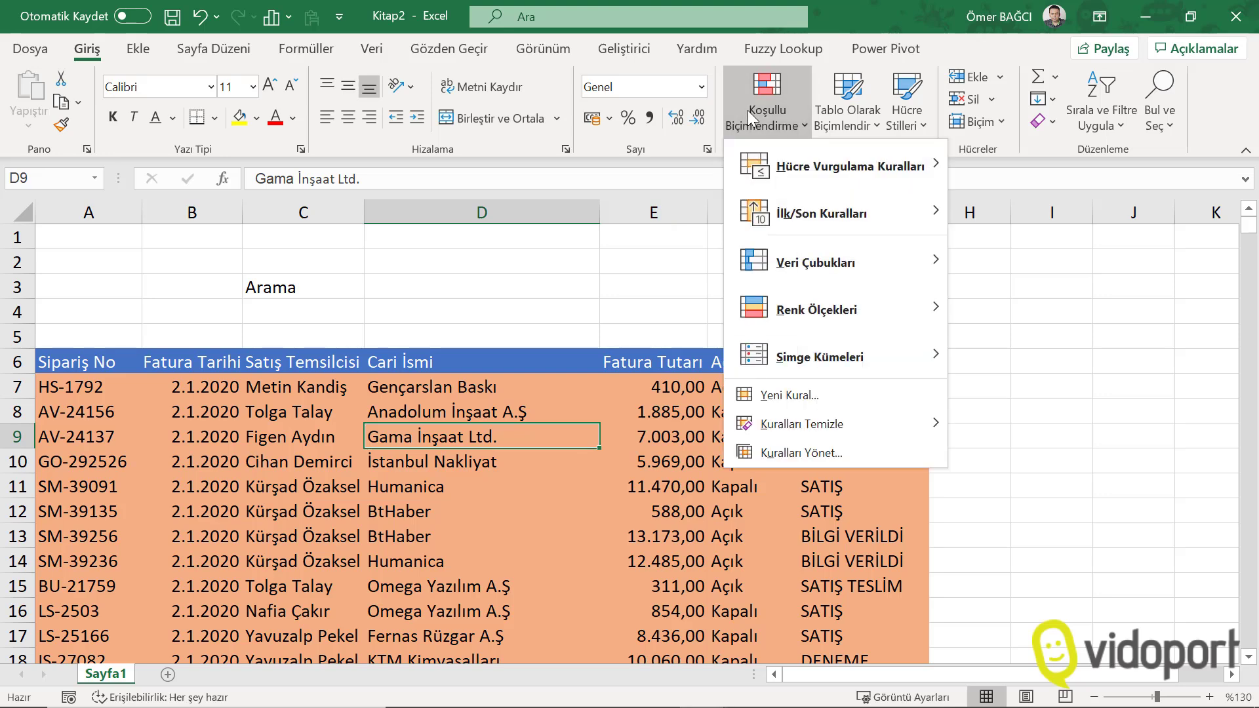
click(786, 451)
click(594, 293)
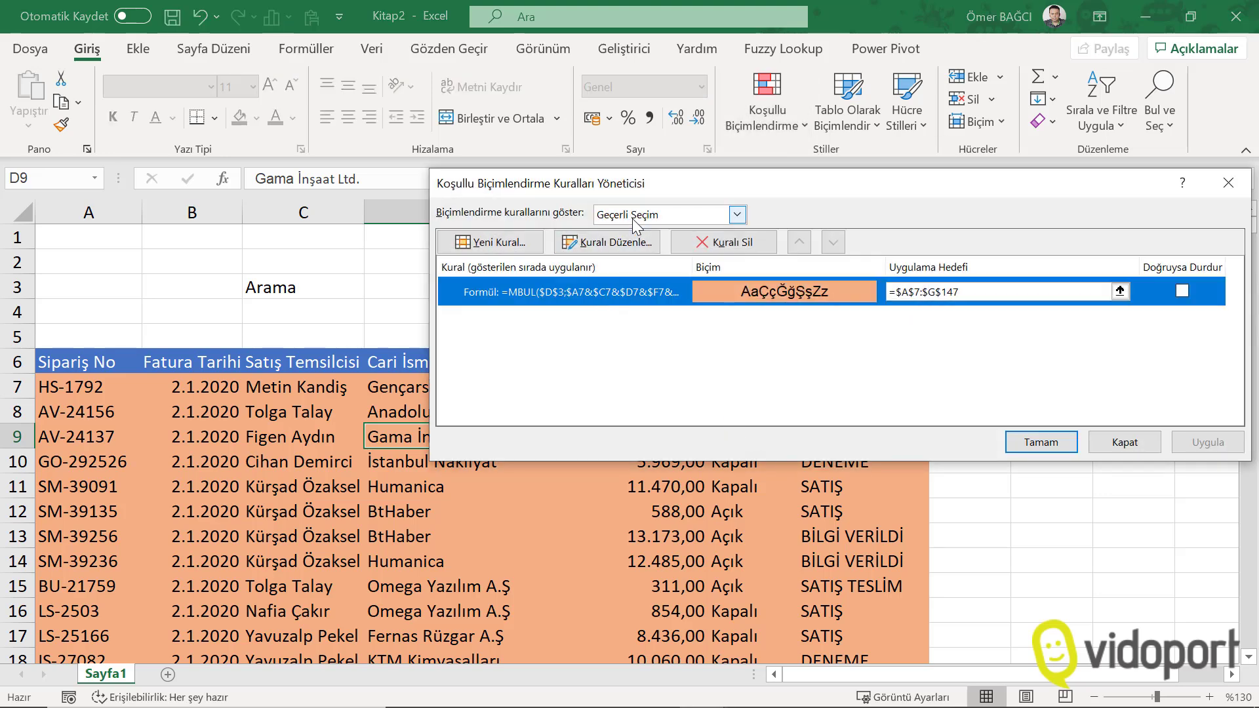
click(629, 242)
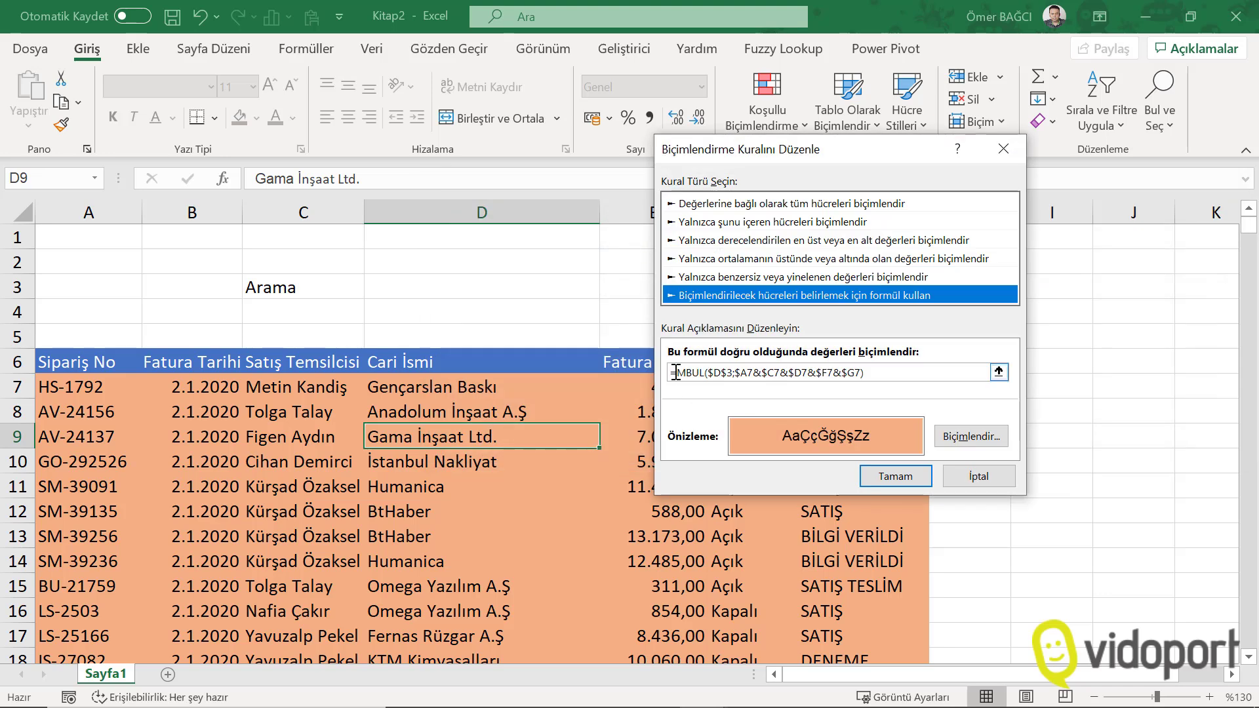
- Rewrite the formula as =EĞER(EBOŞSA($D$3);0;MBUL(...)) and screenshot the edited rule
click(750, 374)
text(EĞ)
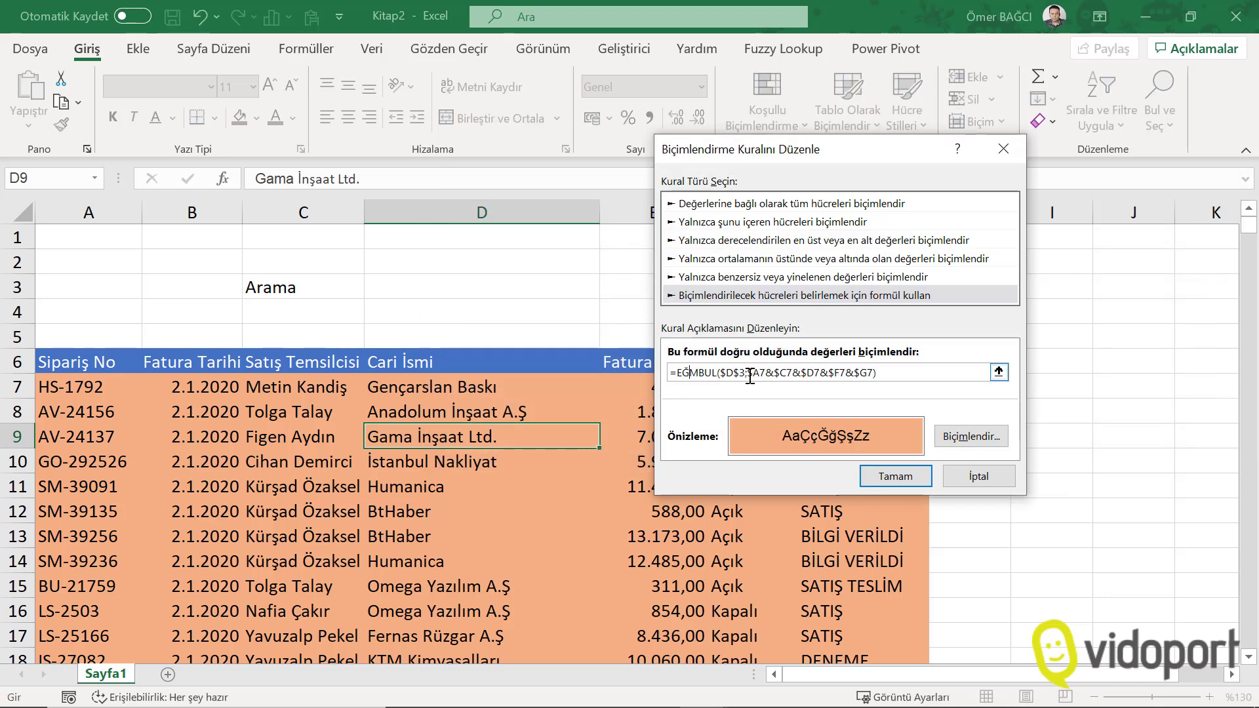
text(ER()
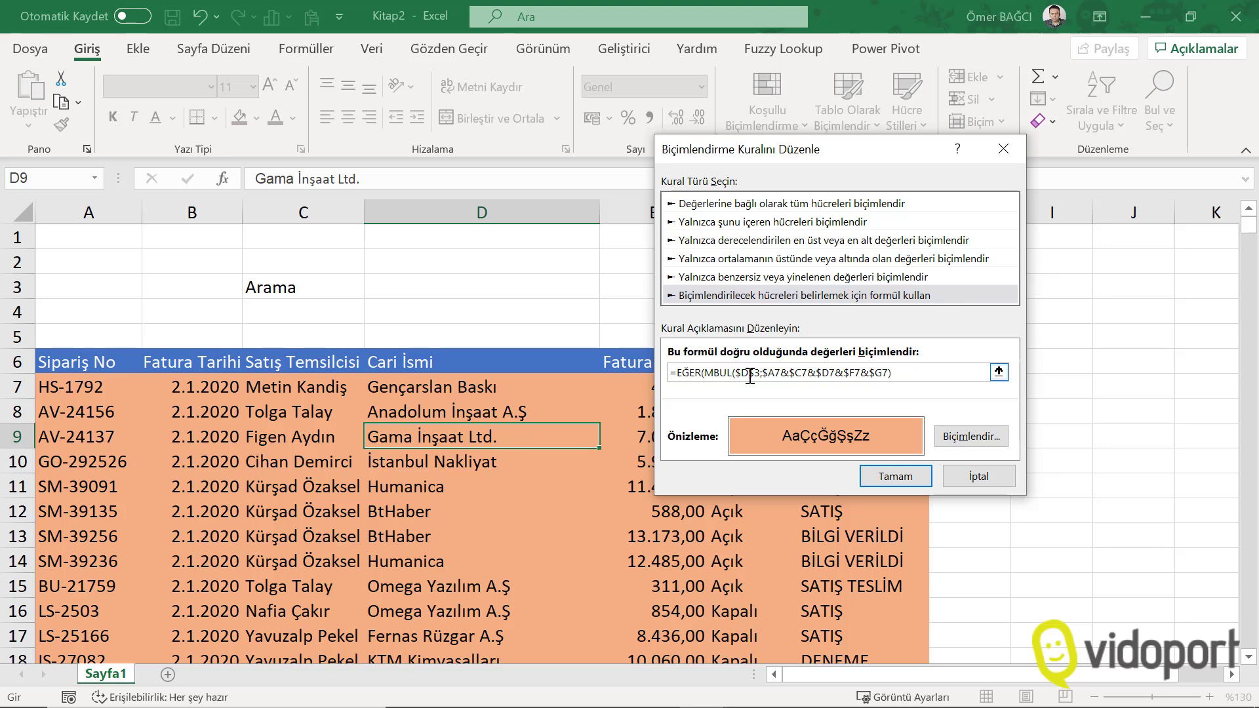
text(EBOŞS)
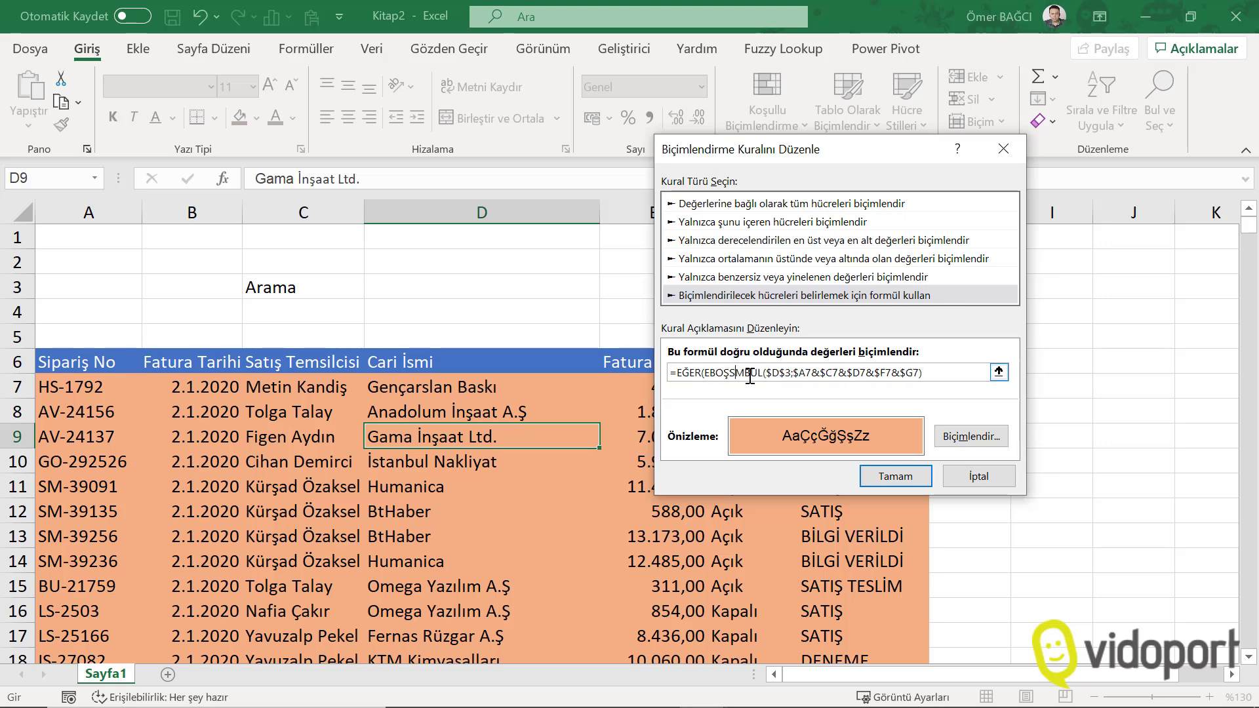
text(A()
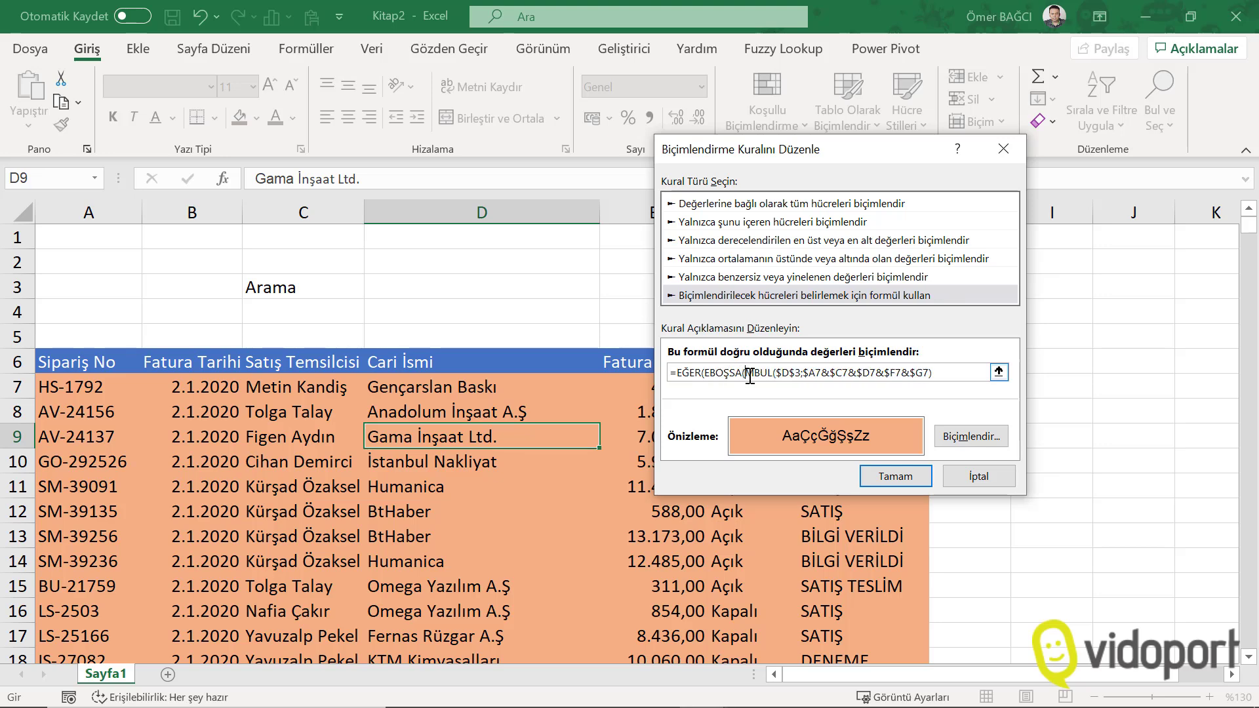
click(474, 283)
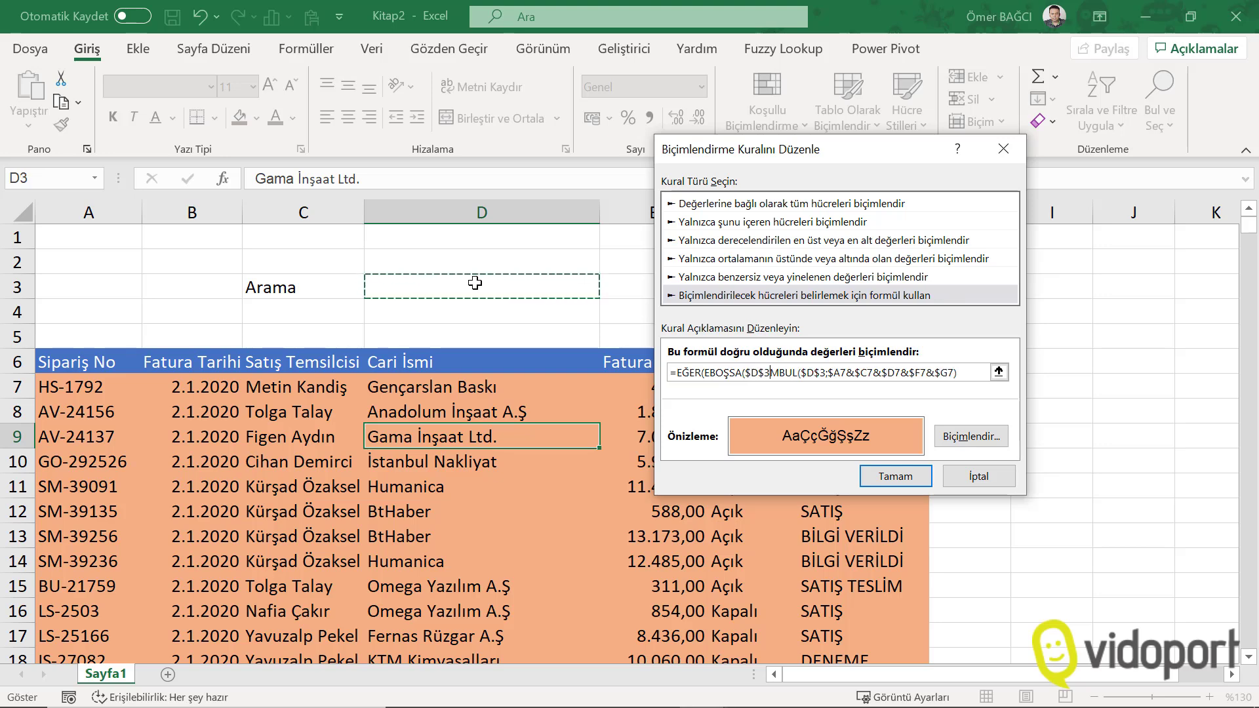
text())
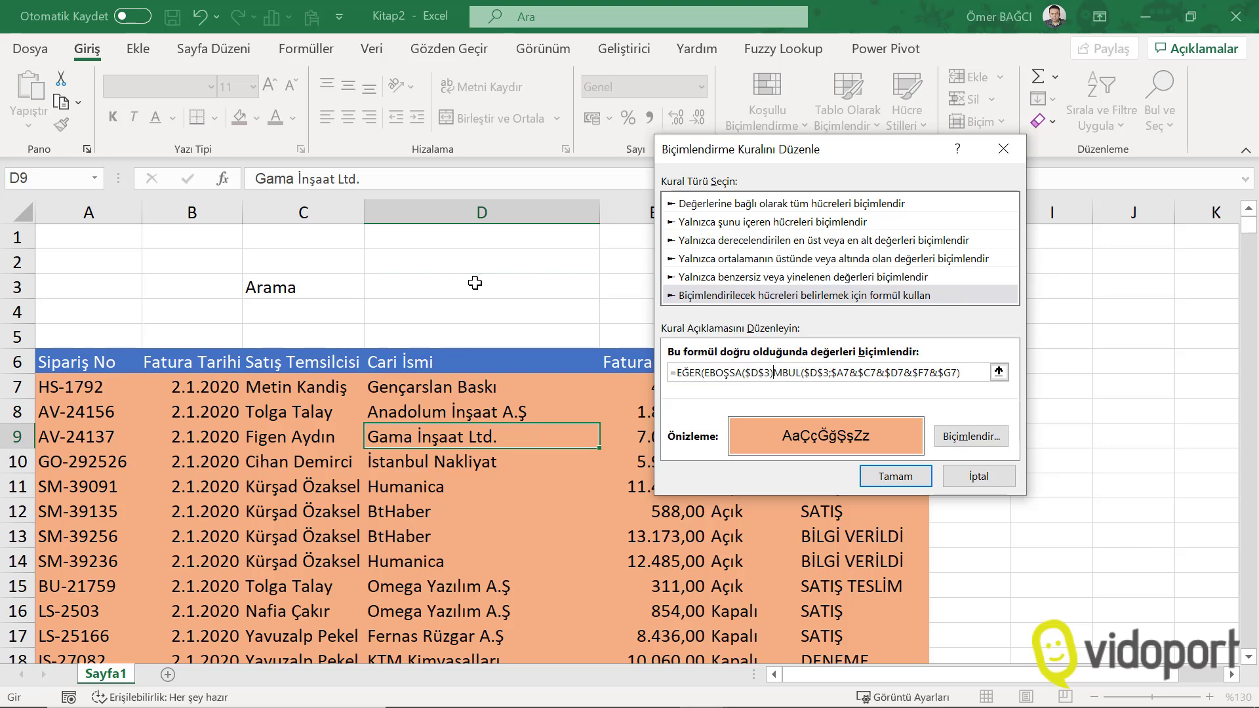
text(;0)
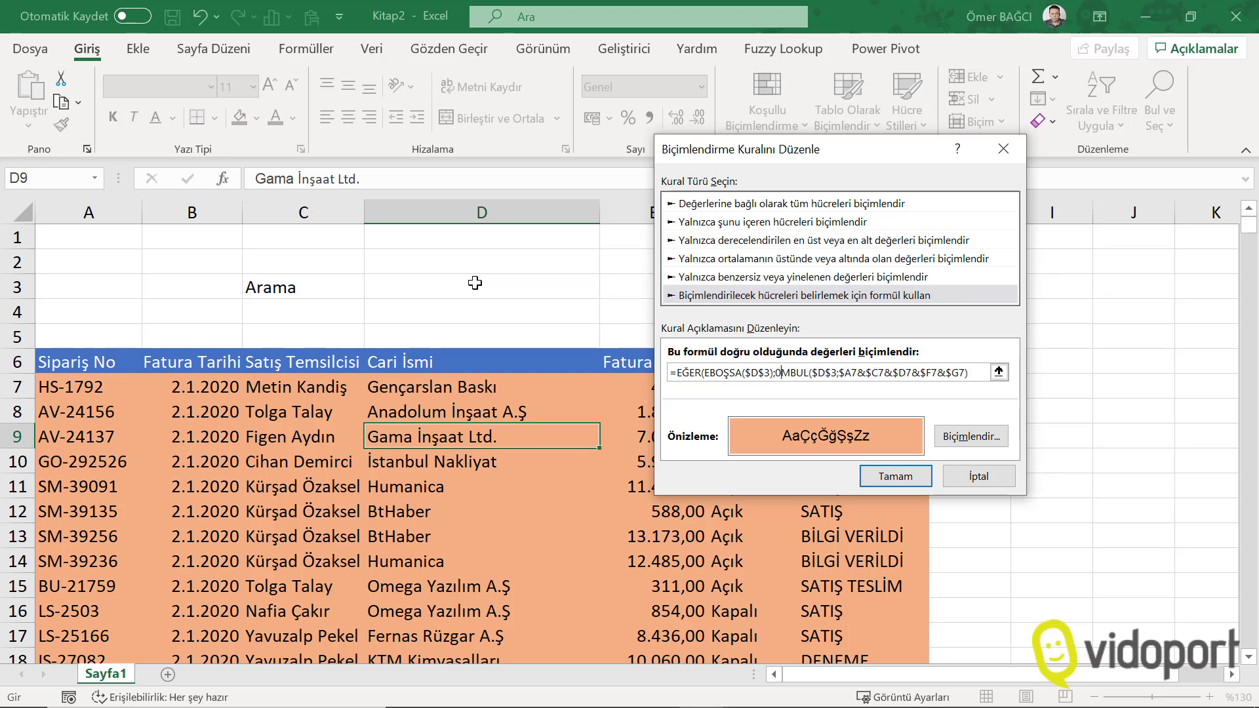
text(;)
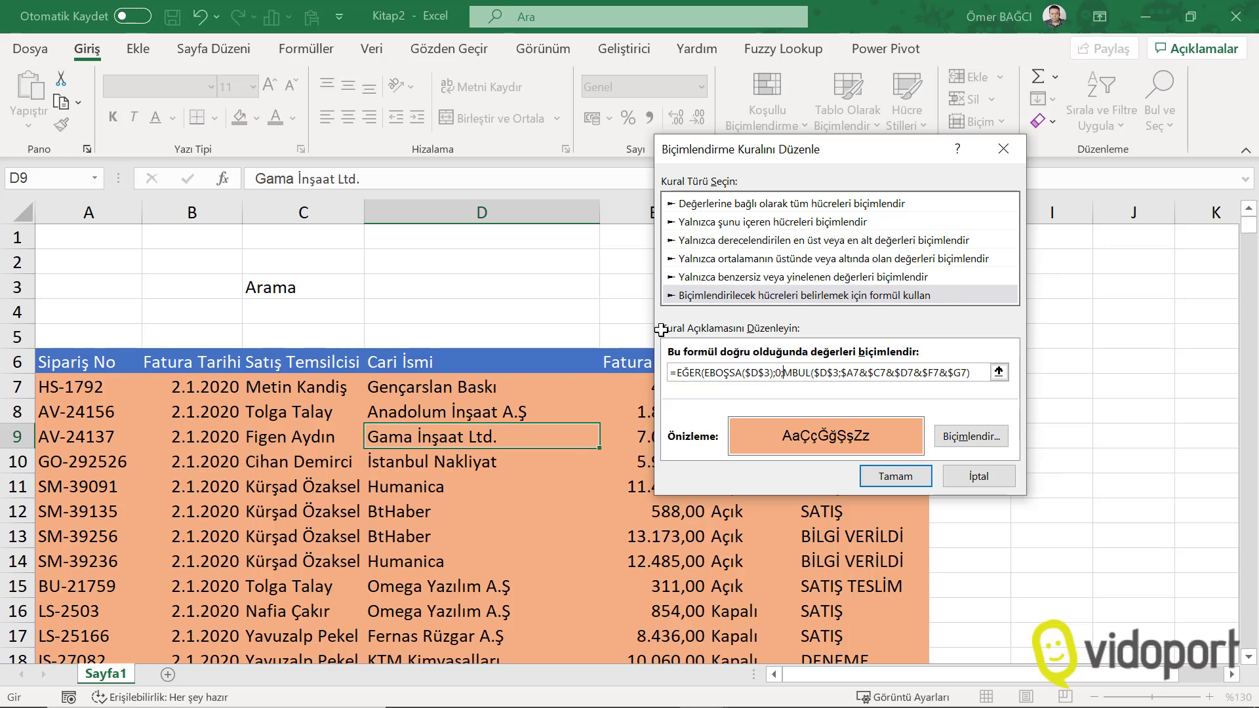
click(971, 372)
text())
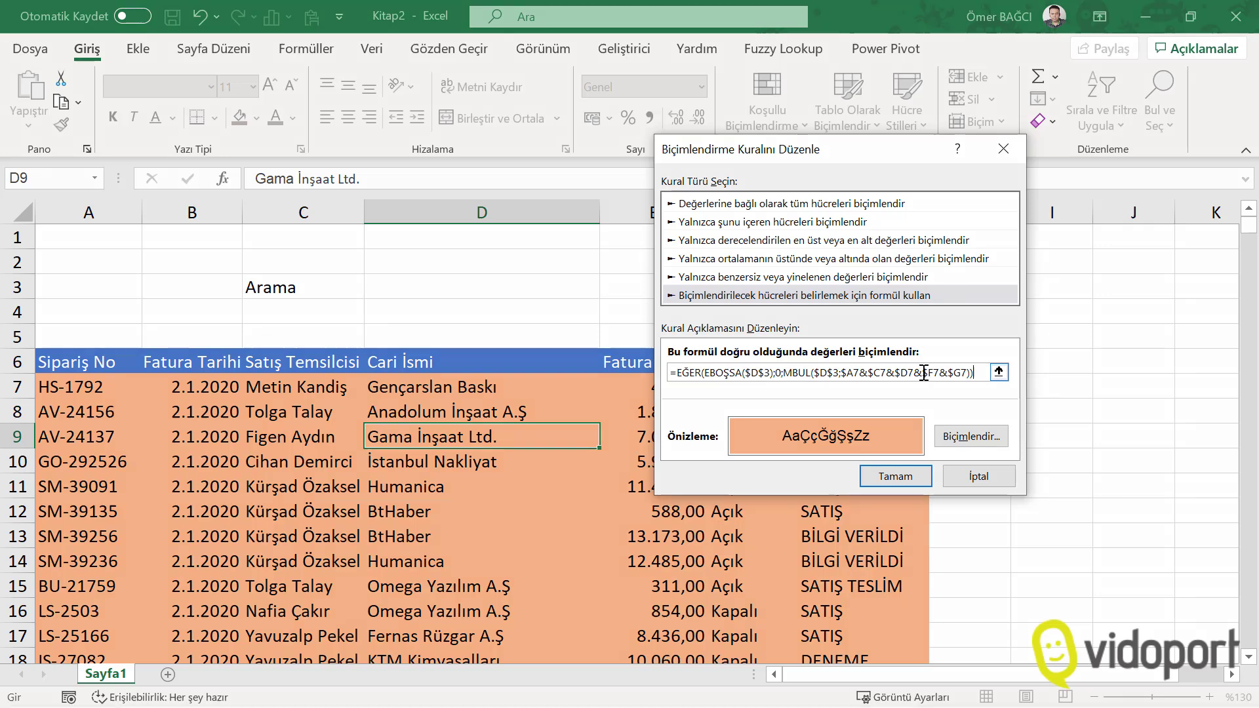
drag(599, 287, 1082, 506)
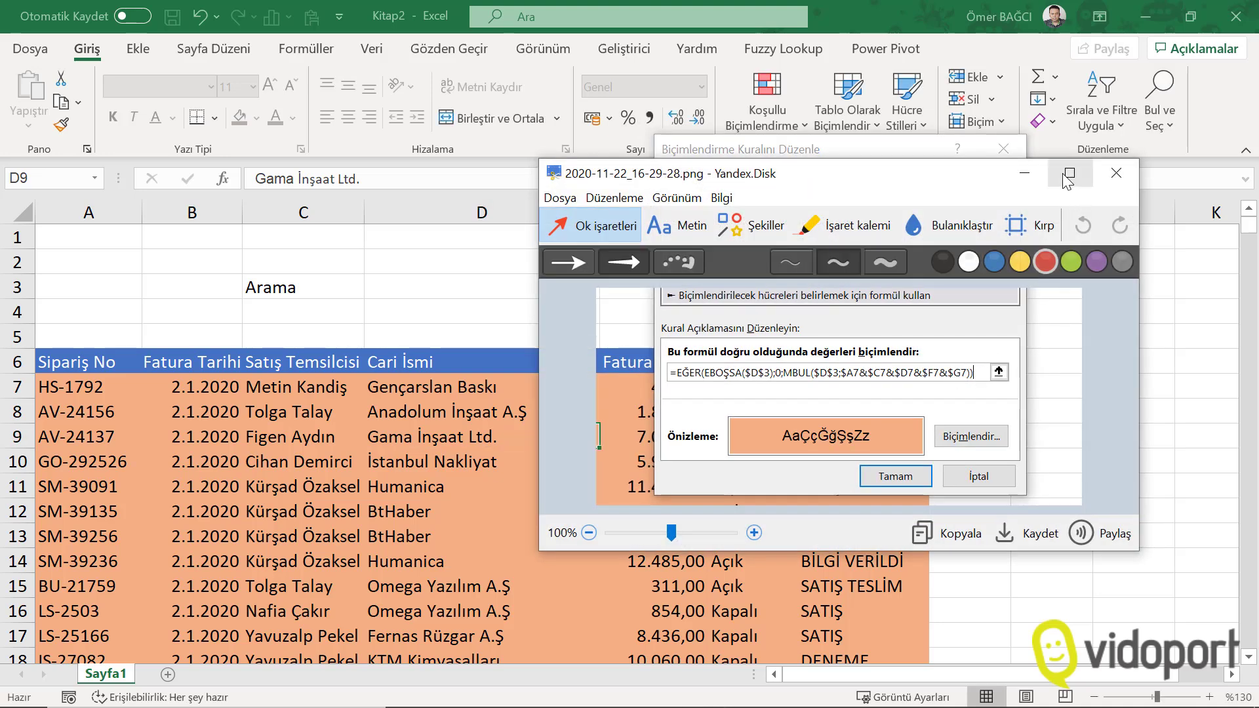
- Maximize the screenshot, zoom to 240%, and underline MBUL(...) with a thick red line
click(1070, 172)
scroll(590, 280, up, 1)
scroll(590, 281, up, 1)
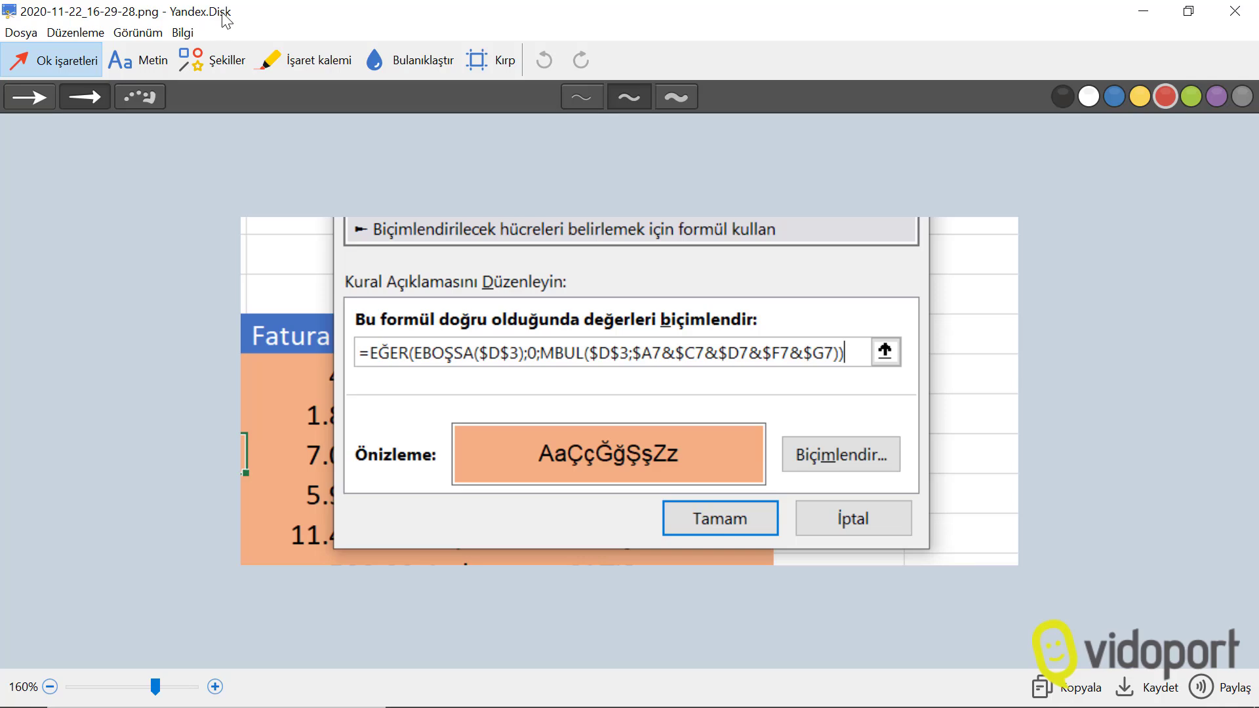
scroll(313, 128, up, 1)
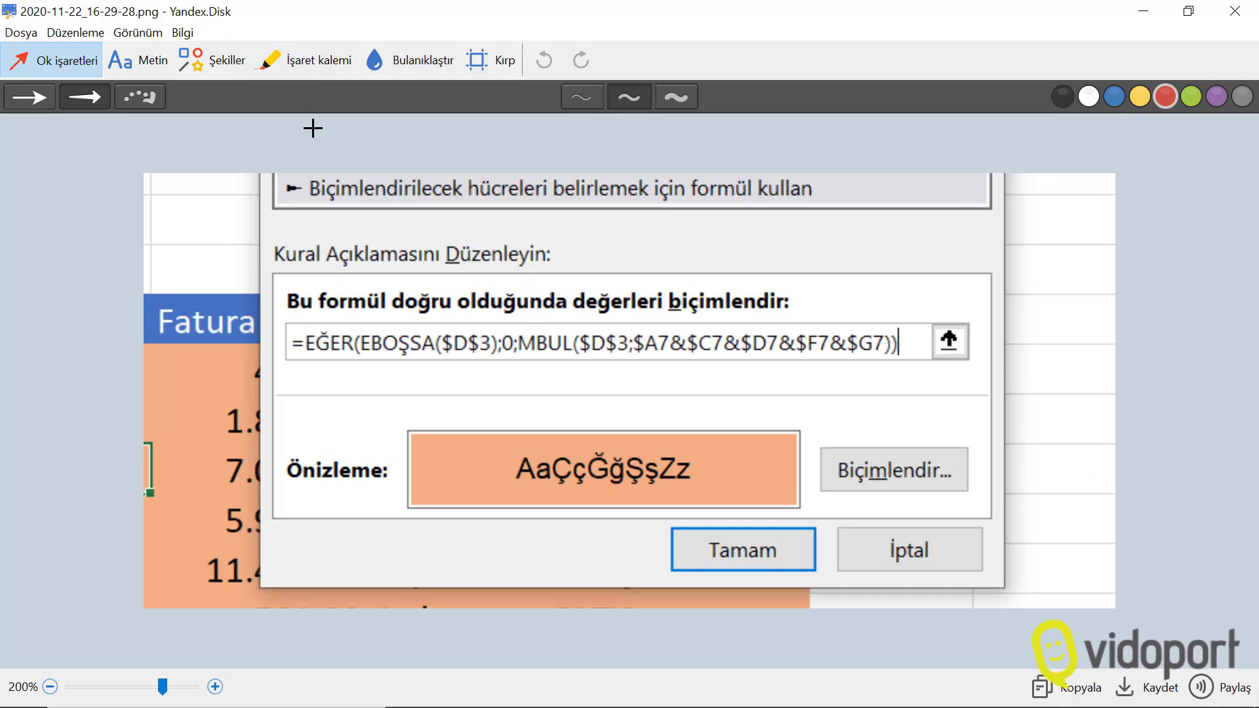
scroll(365, 335, up, 1)
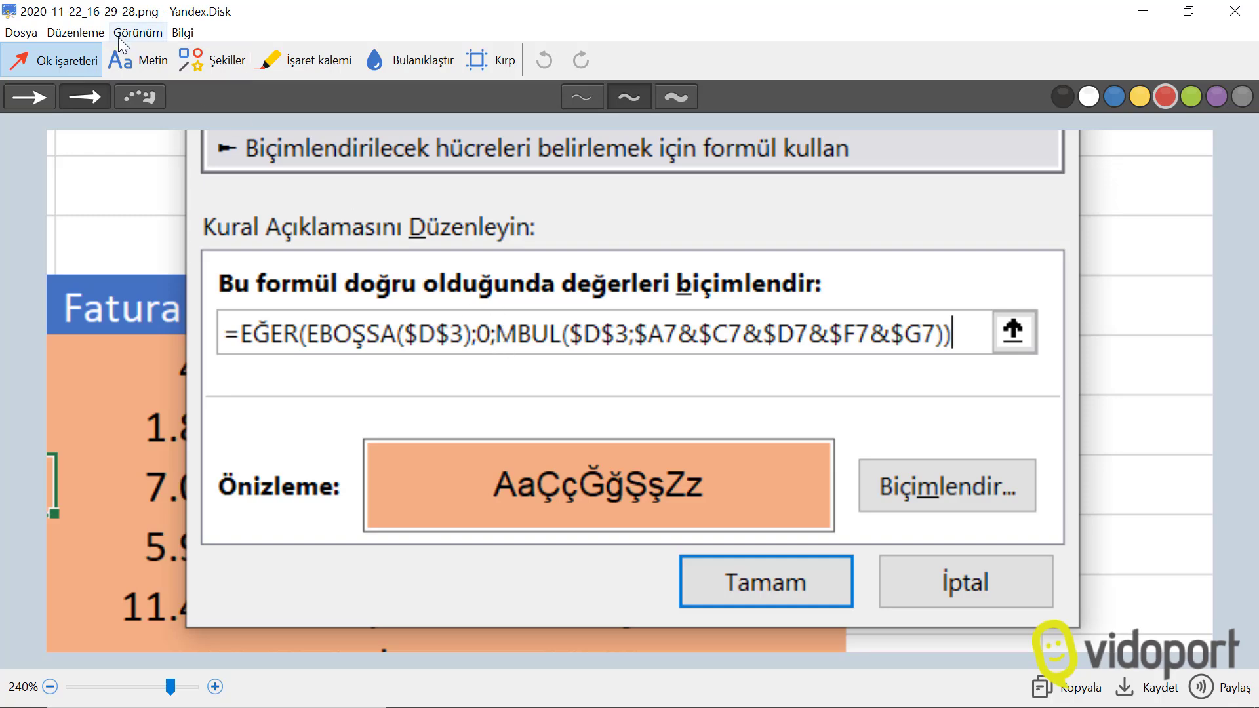
click(214, 65)
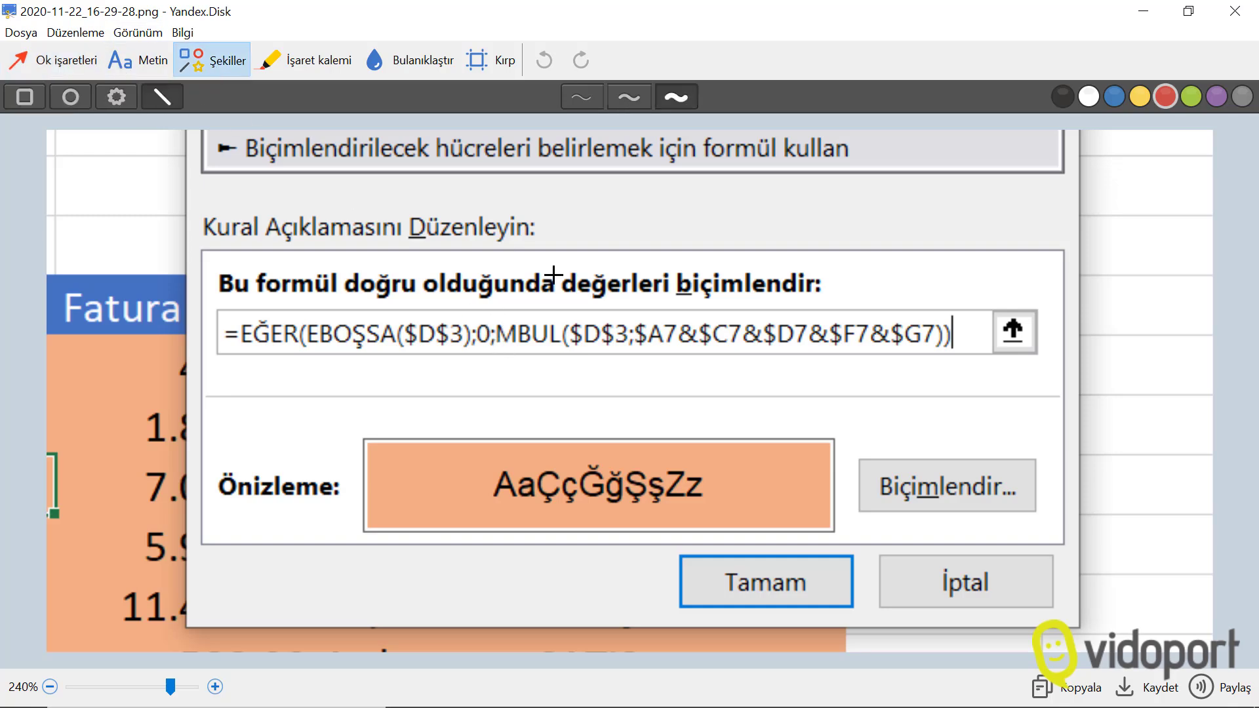
drag(501, 355, 944, 357)
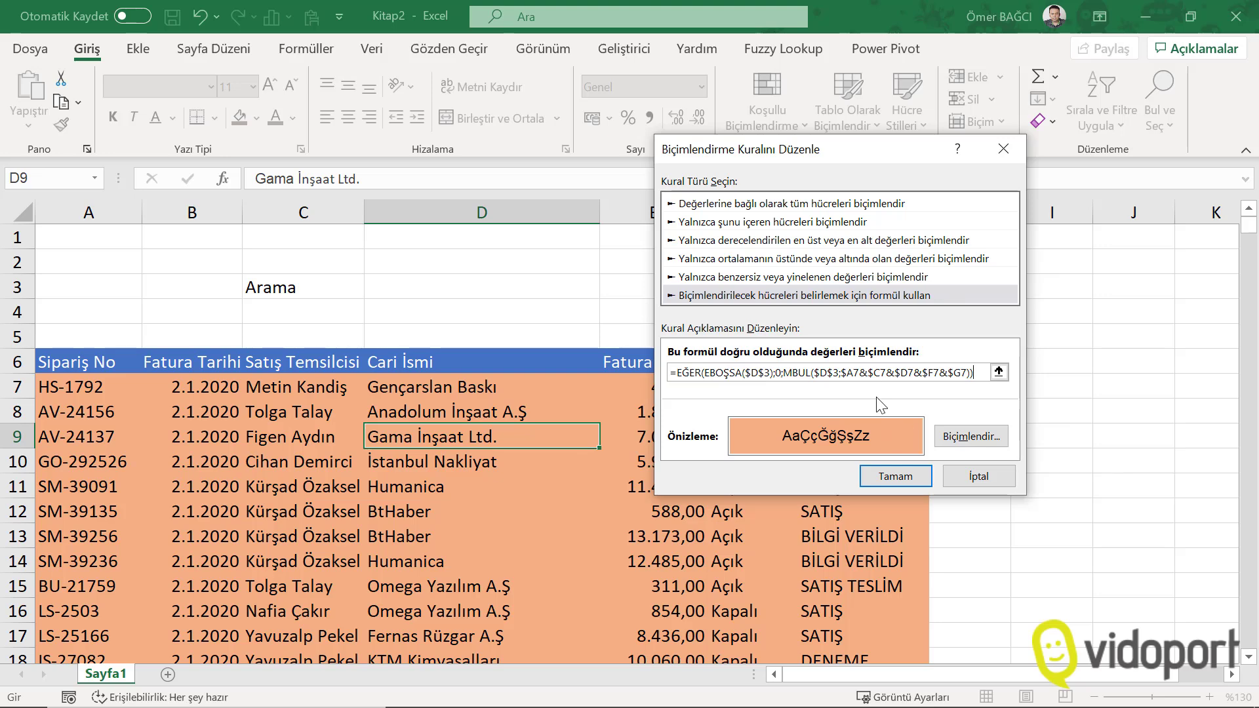
- Save the edited rule and close the Rules Manager so blank D3 highlights nothing
click(893, 474)
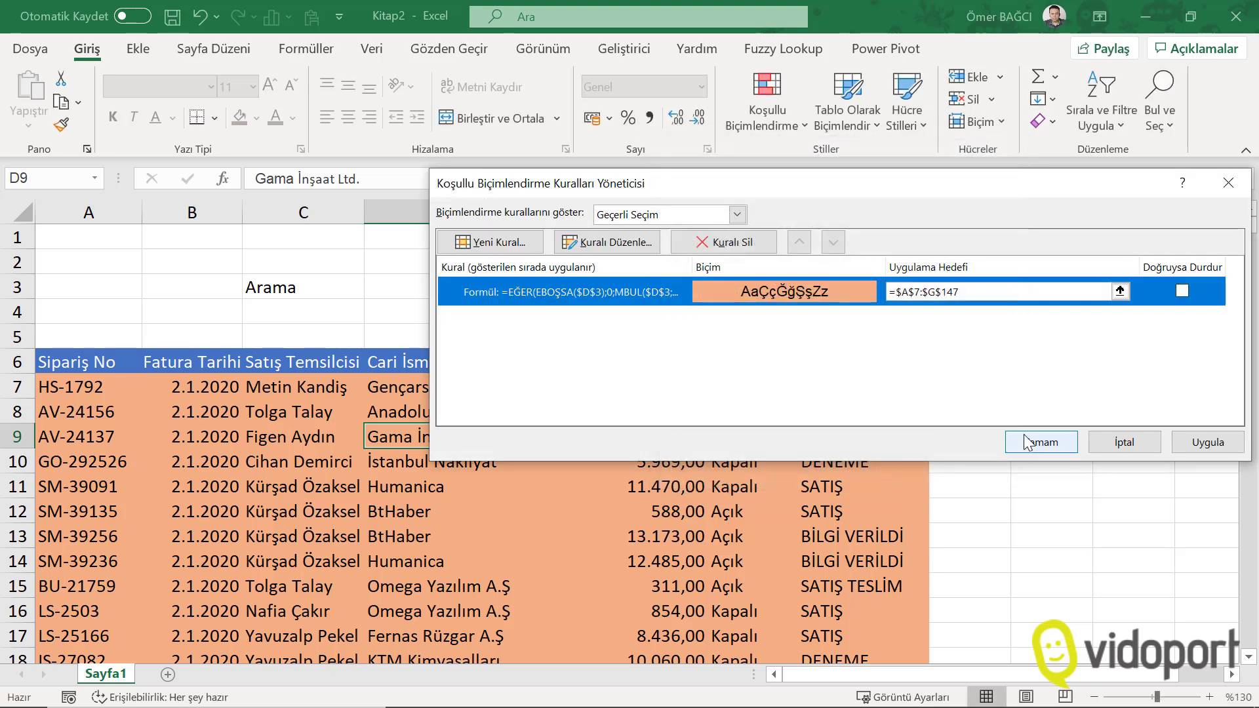
click(1043, 440)
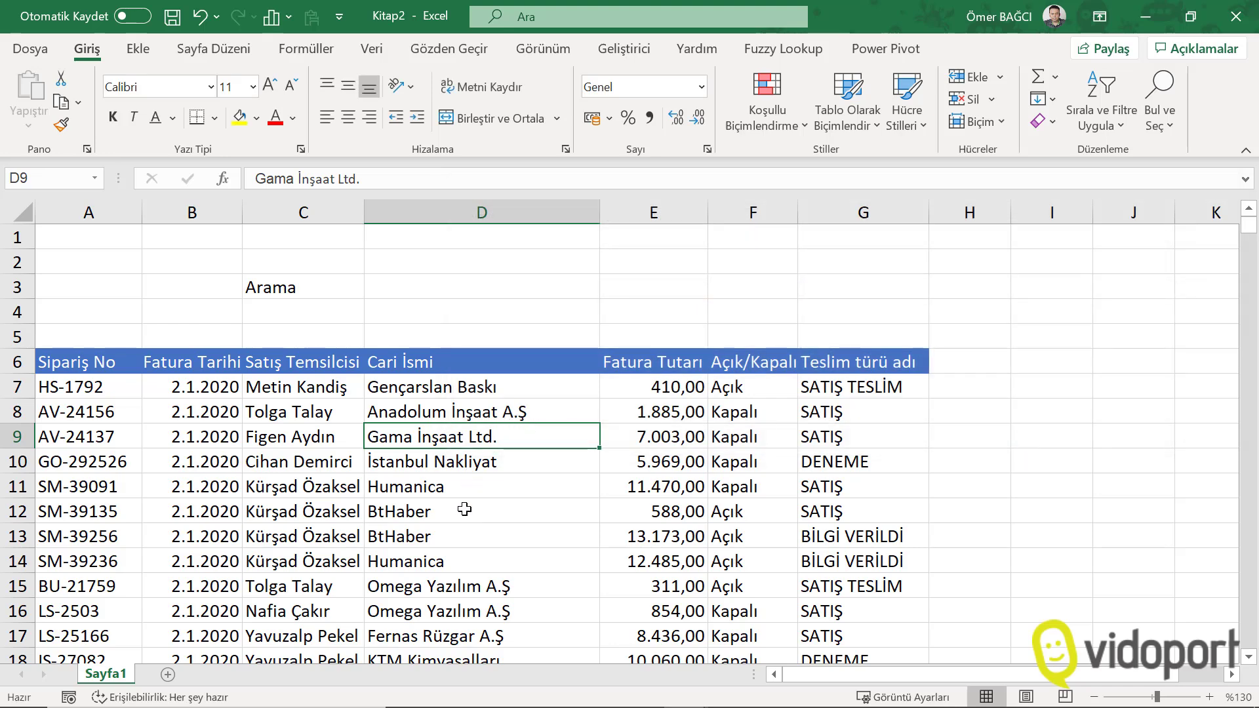
- Search D3 for İstanbul, then Kapalı, checking the highlighted rows
click(387, 280)
text(İstanb)
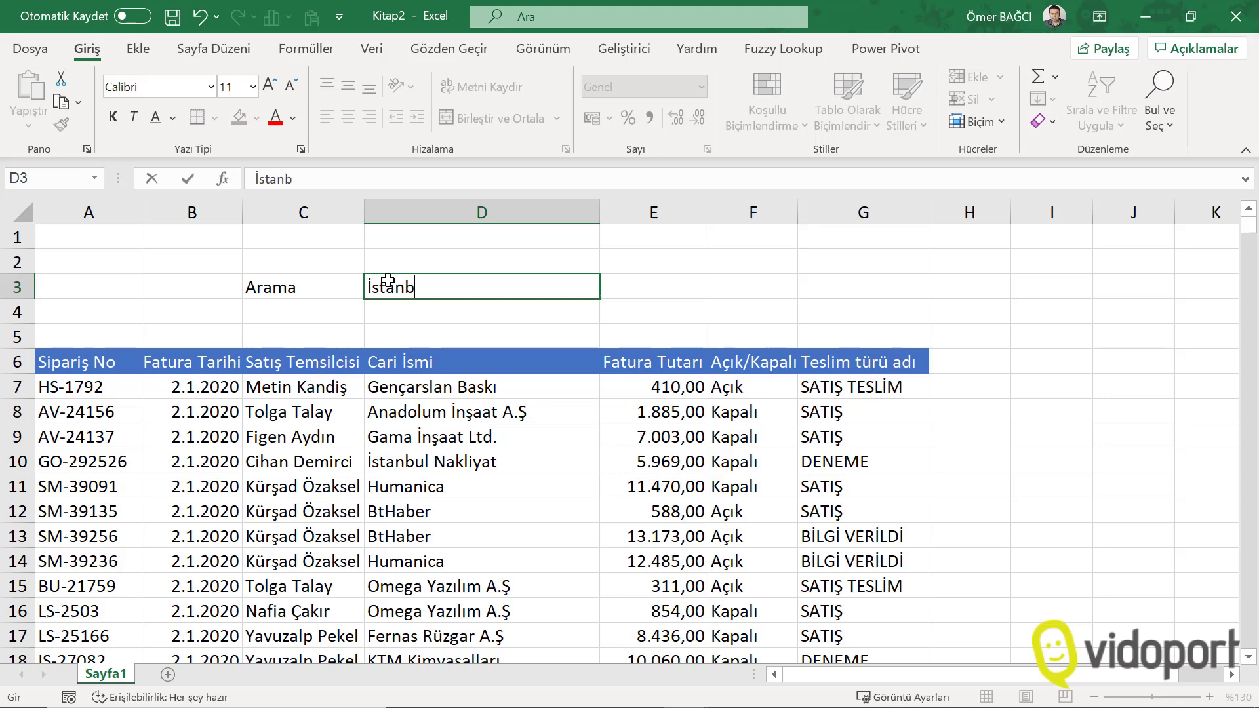
text(ul)
key(Return)
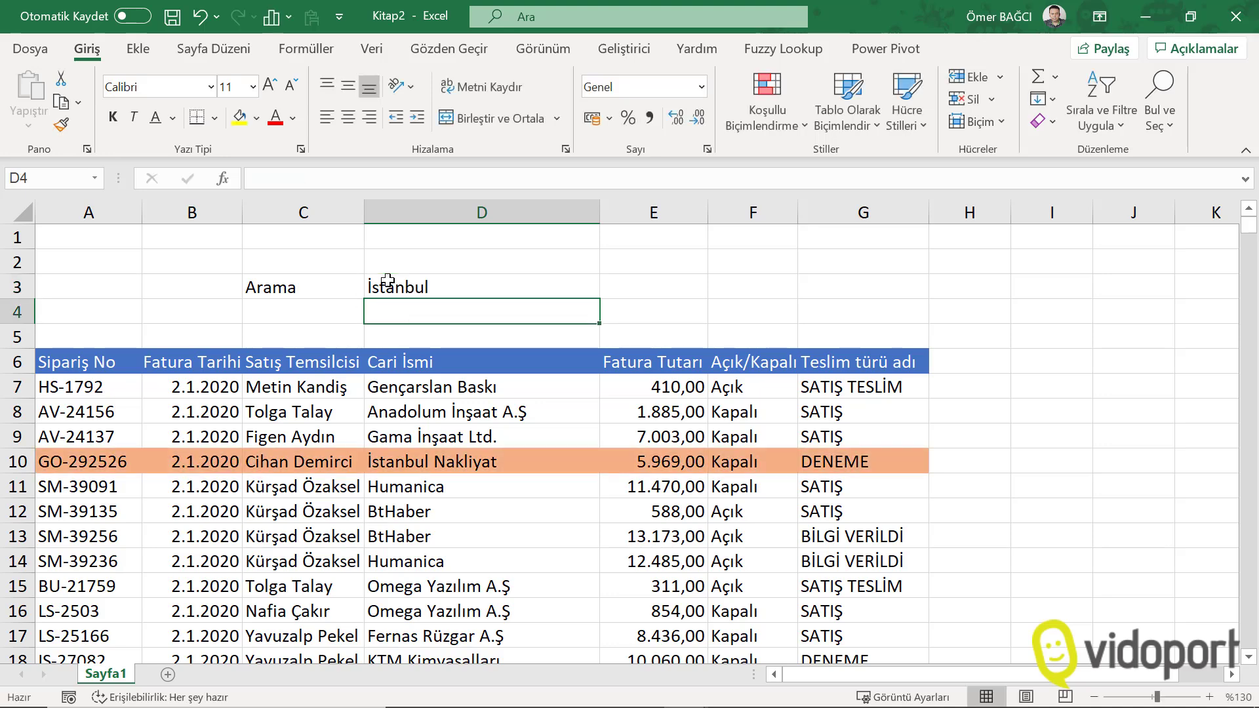
click(387, 280)
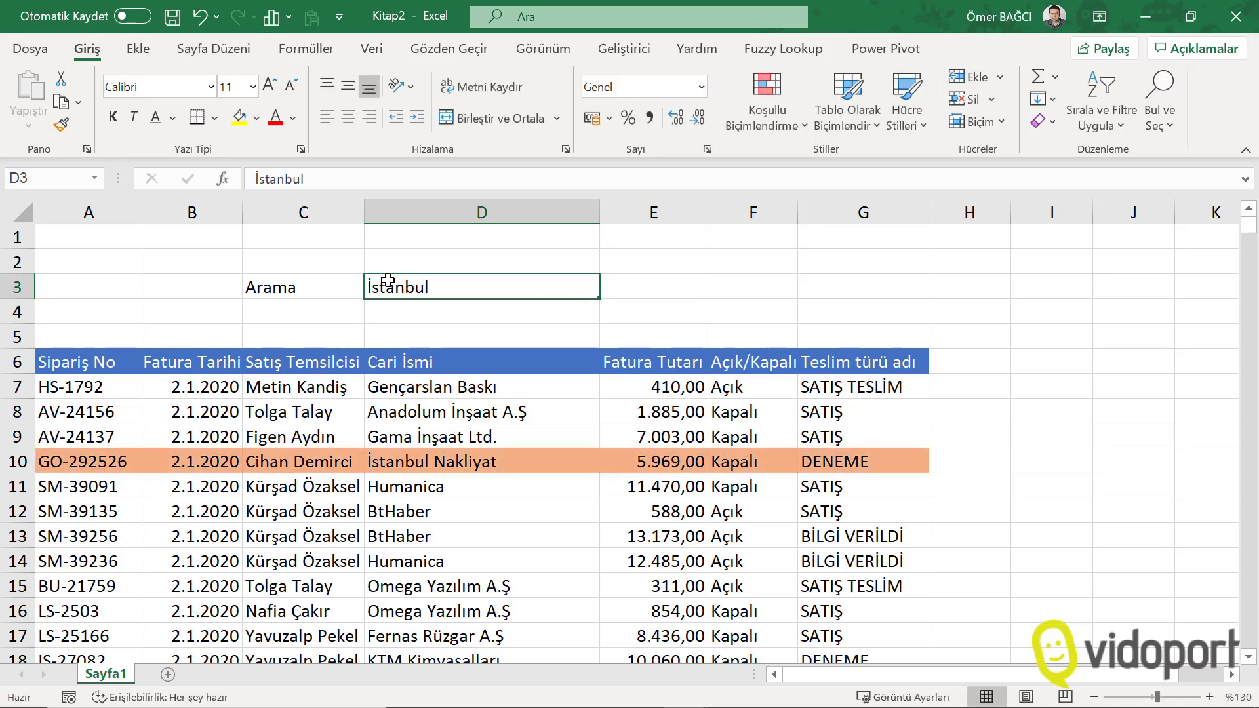
key(Delete)
text(Kapalı)
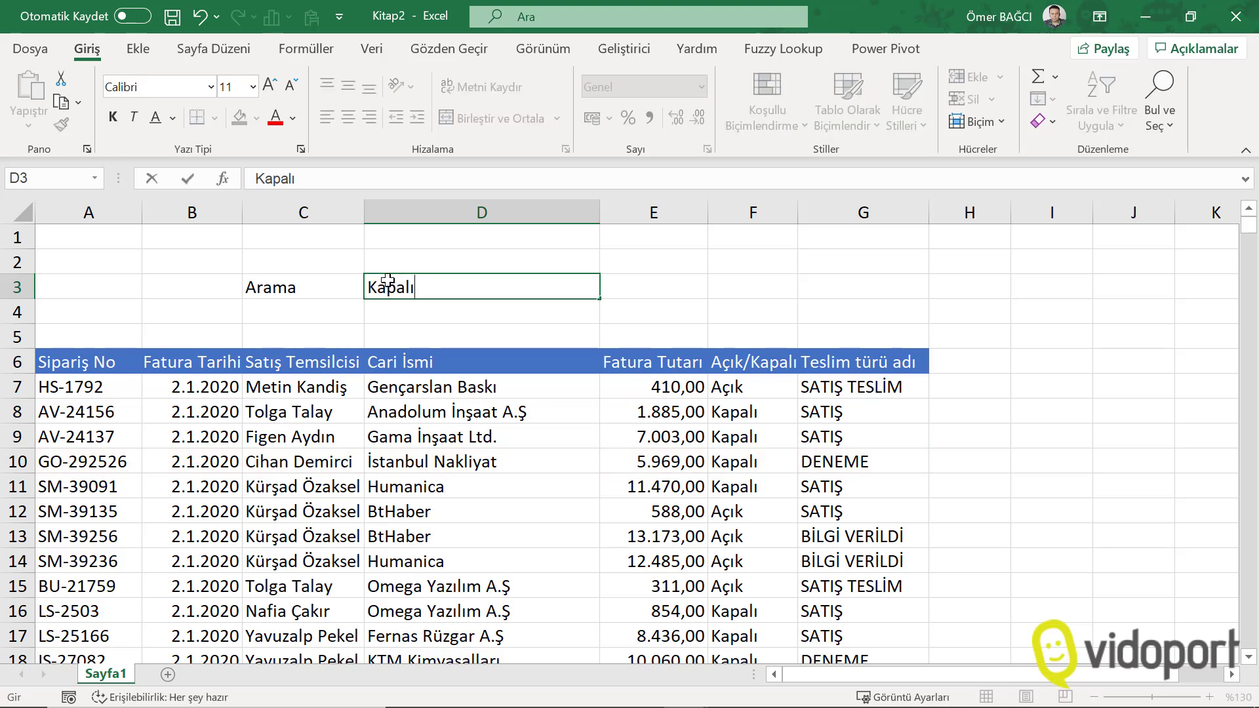
key(Return)
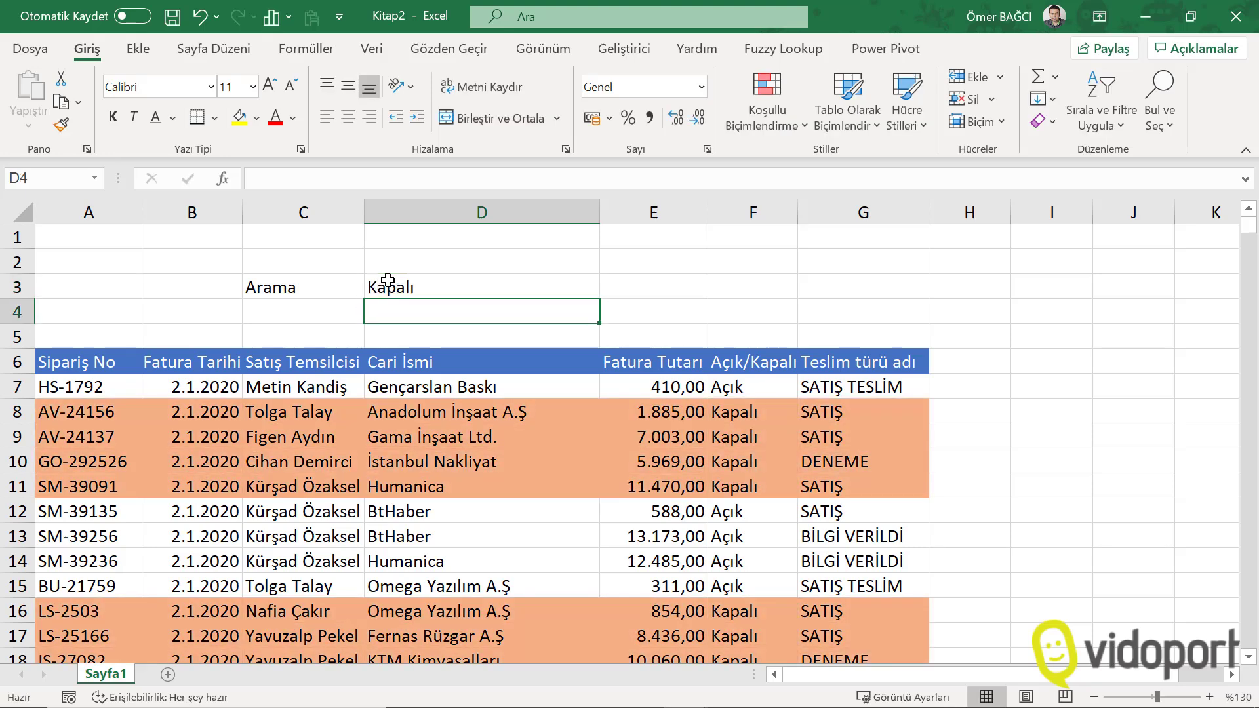
- Replace the search term with Bilgi
click(387, 280)
key(Delete)
text(B,ı)
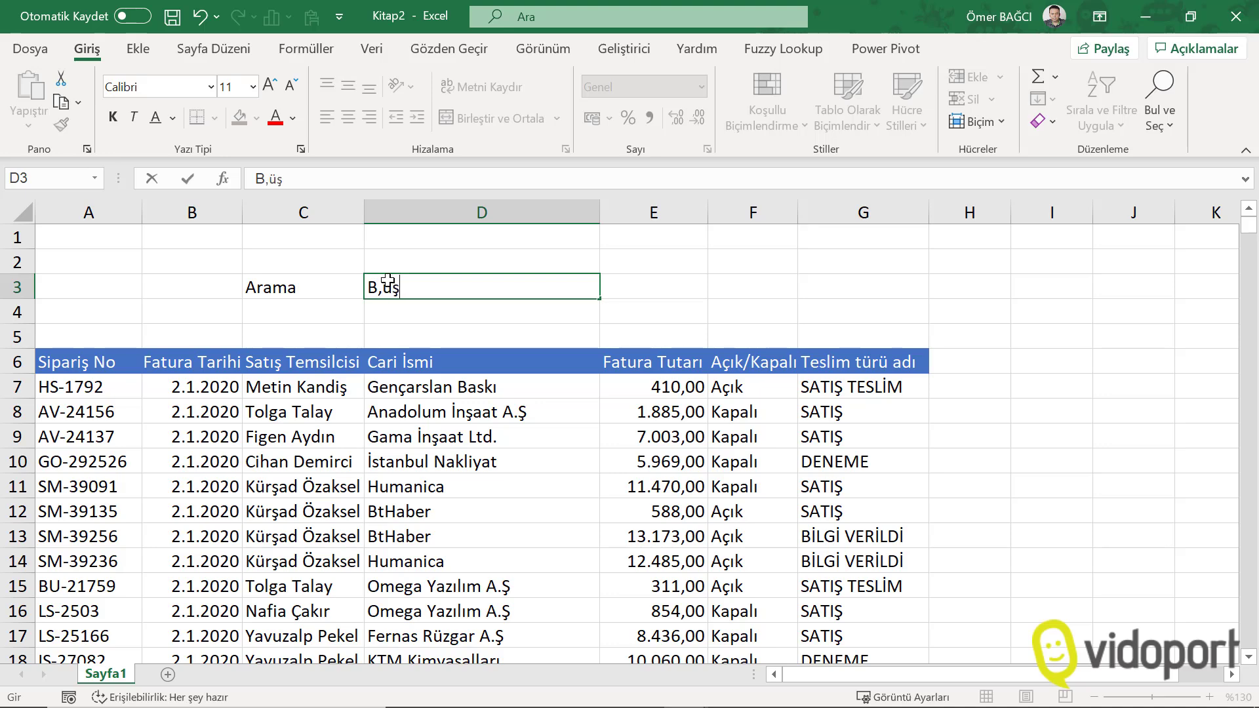
key(BackSpace)
key(BackSpace)
text(lgi)
key(Return)
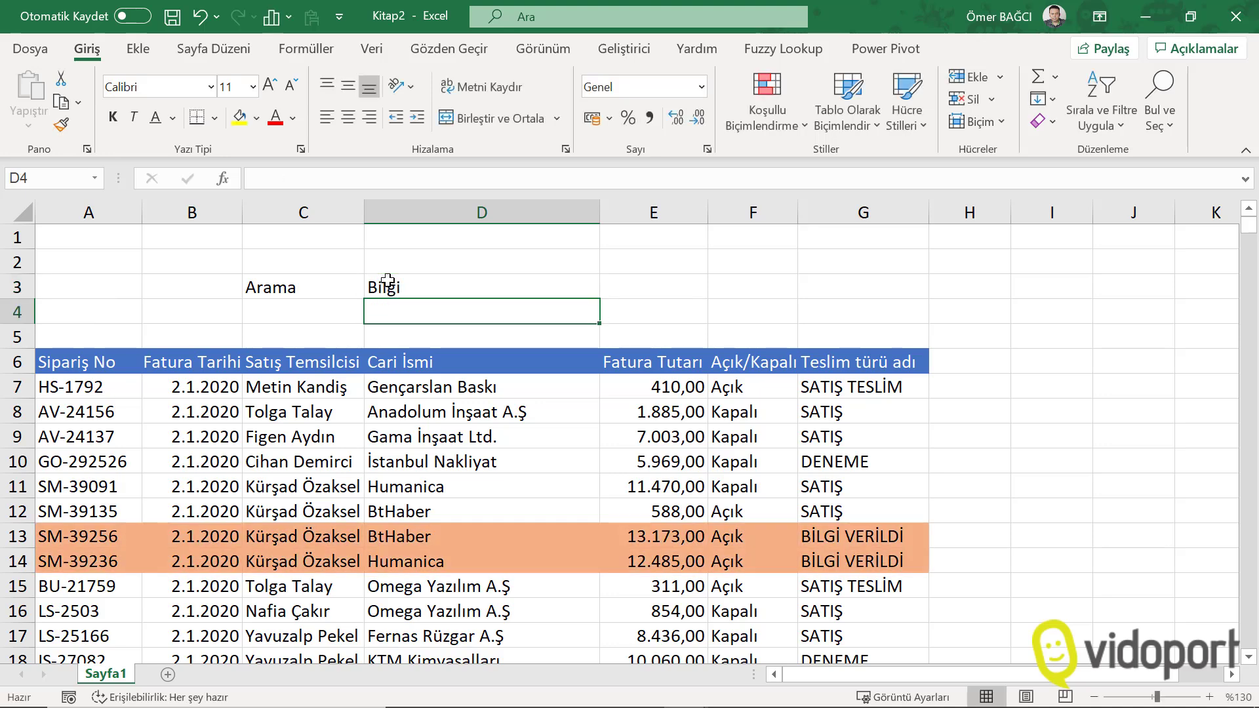
- Search for LS so only order rows 16–17 are highlighted, and check them
click(387, 280)
key(Delete)
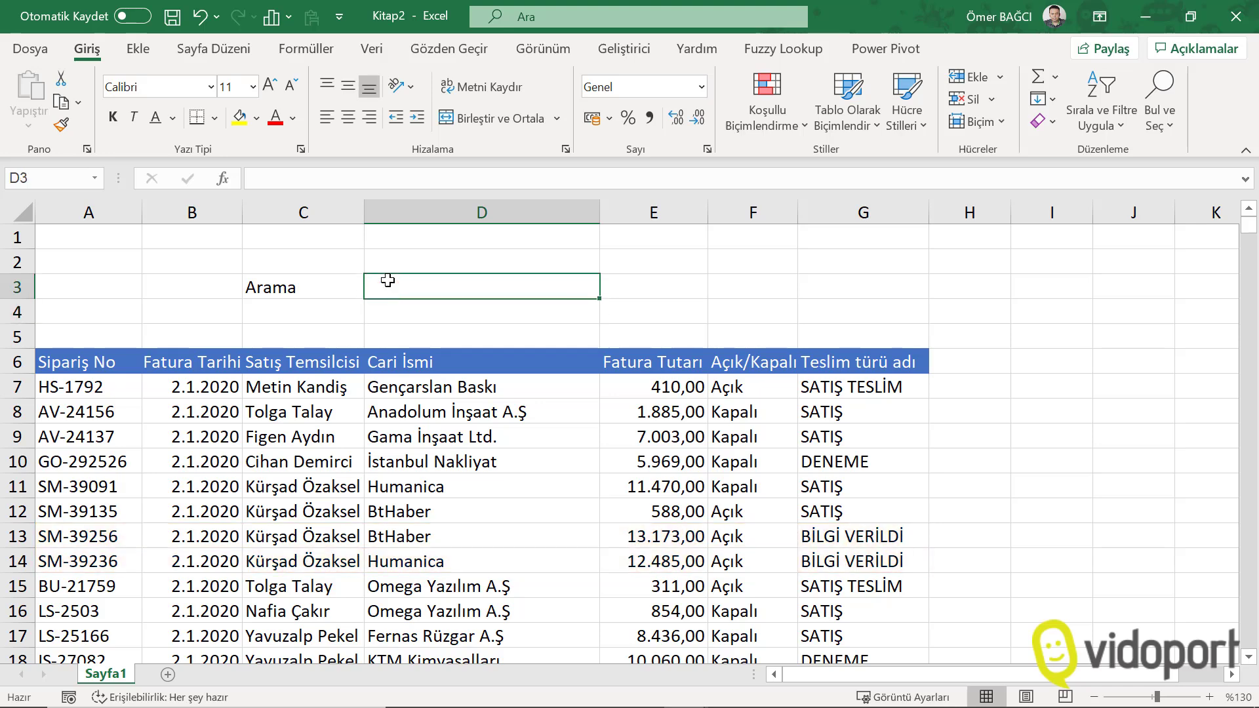
text(L)
text(V)
key(BackSpace)
text(S)
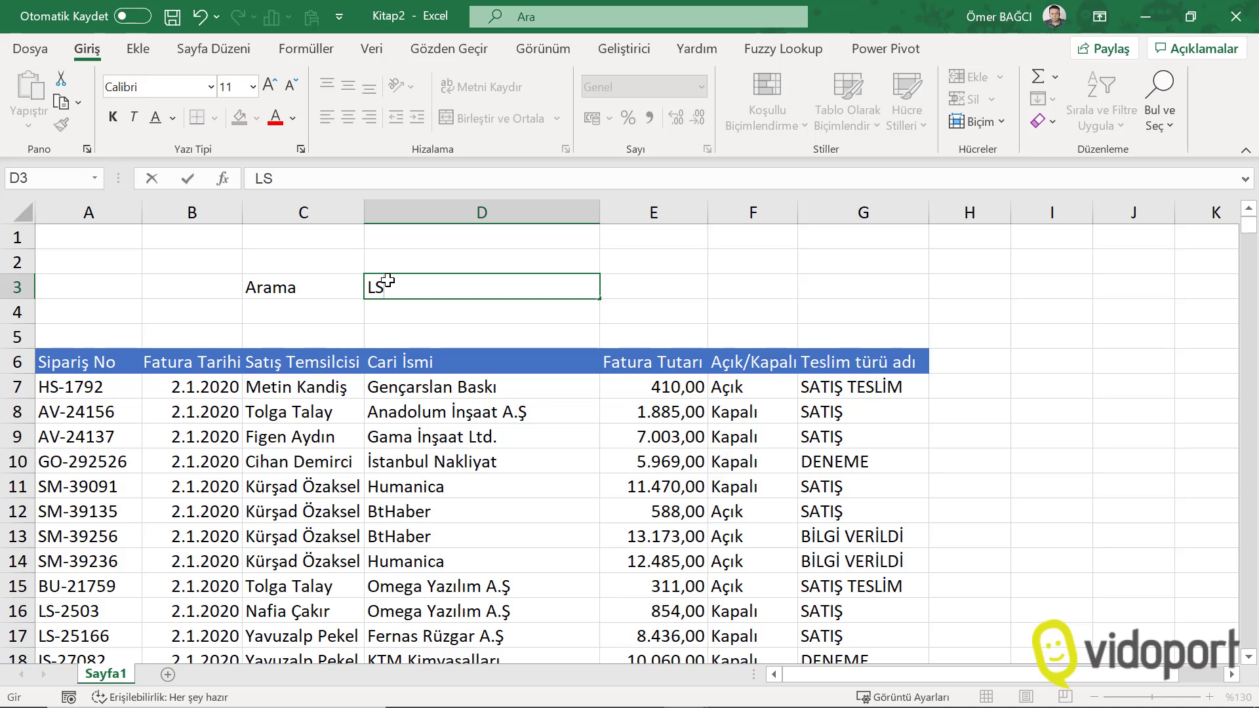
key(Return)
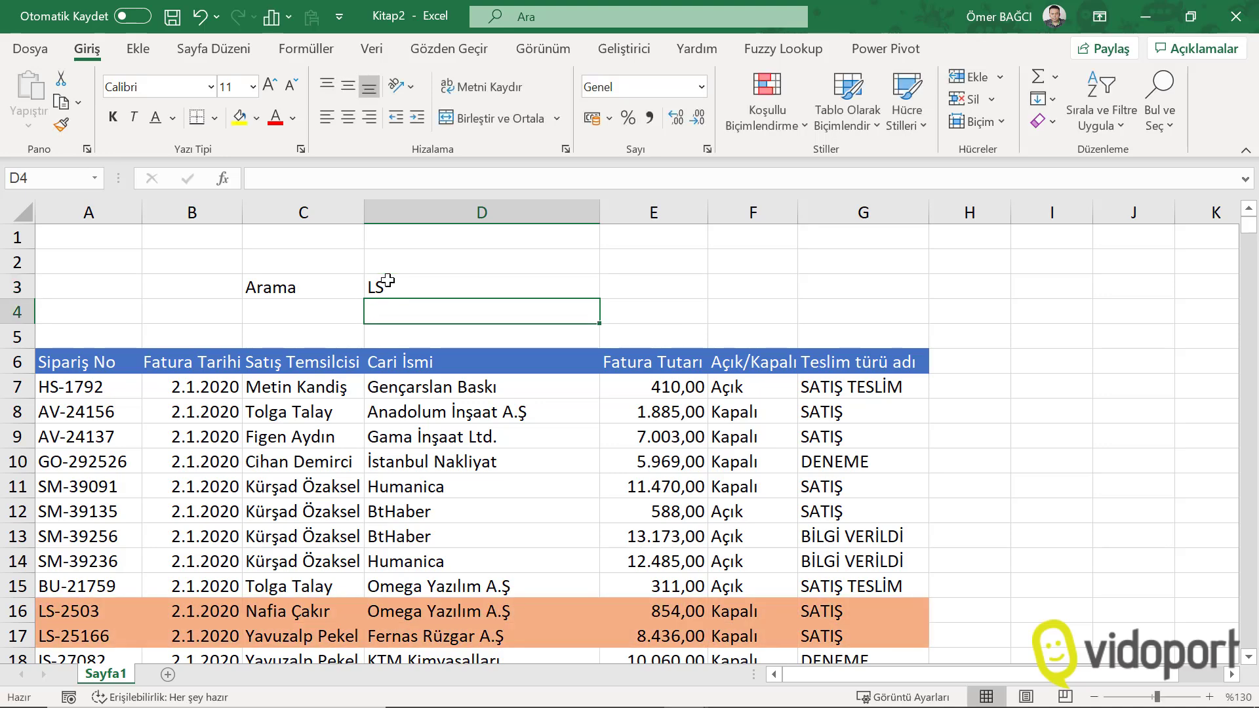
key(Up)
key(Up)
key(Down)
key(Down)
key(Down)
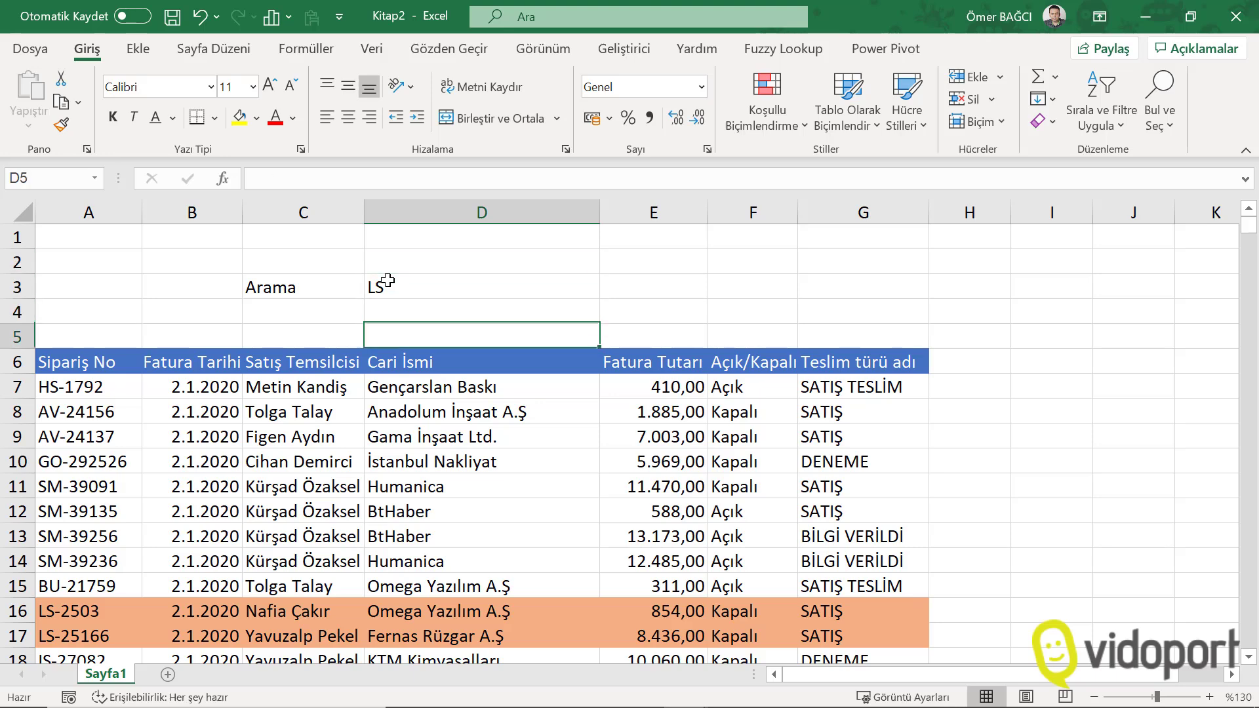
key(Down)
key(Down)
key(Down)
key(Down)
key(Down)
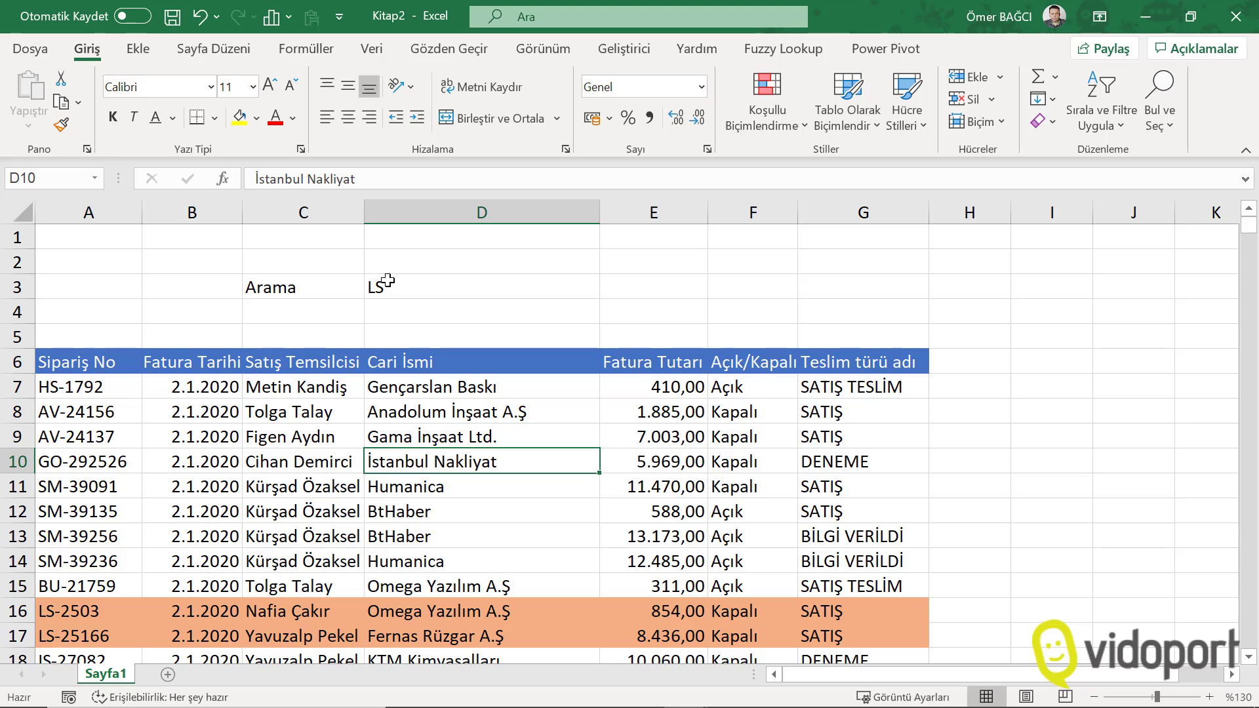
key(Up)
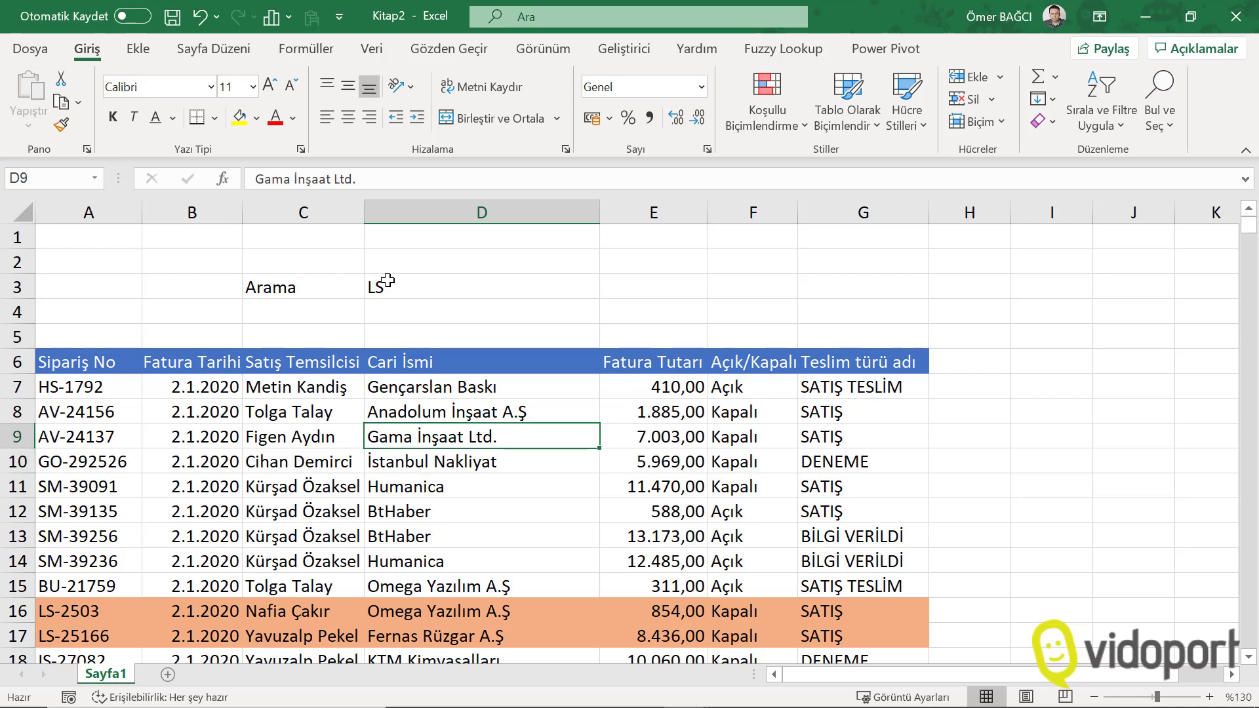